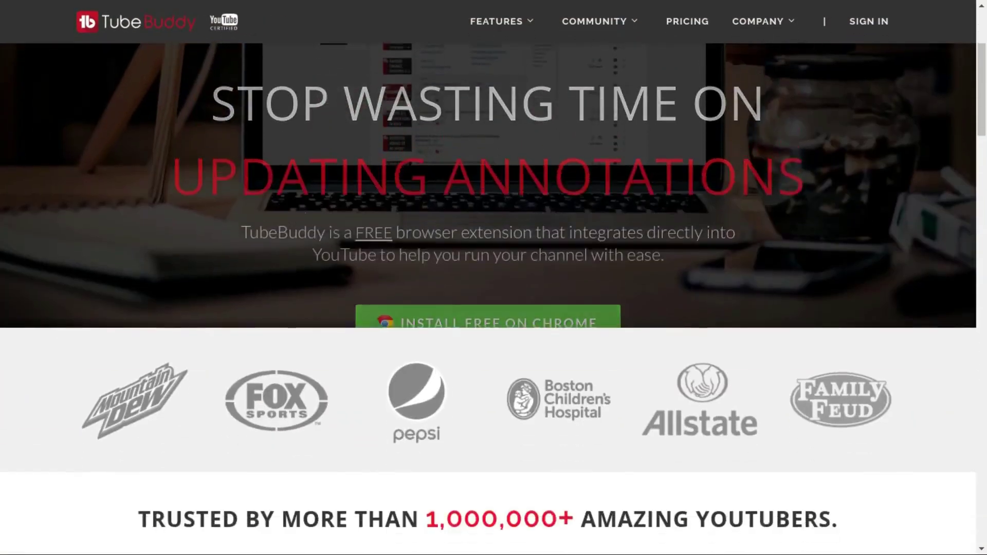
Step: Scroll the TubeBuddy homepage past the testimonials and toolkit overview to For Creators and For Brands
{"action": "scroll", "coordinate": [488, 298], "scroll_direction": "down", "scroll_amount": 5}
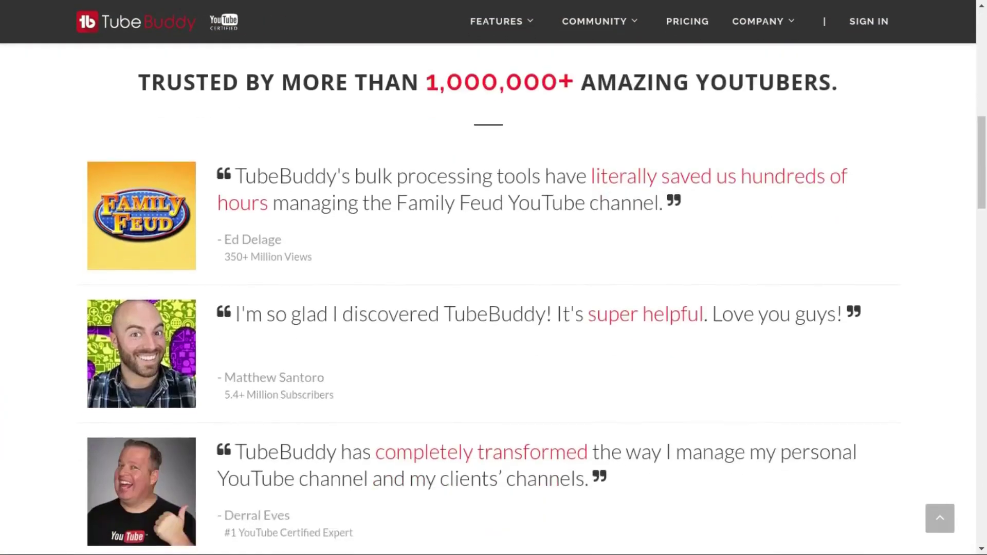
{"action": "scroll", "coordinate": [489, 298], "scroll_direction": "down", "scroll_amount": 5}
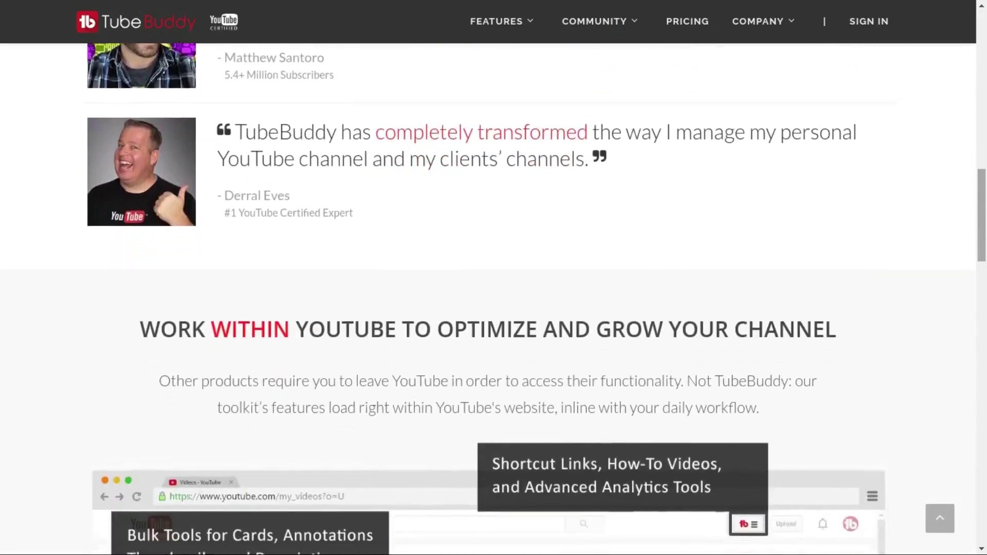
{"action": "scroll", "coordinate": [488, 298], "scroll_direction": "down", "scroll_amount": 4}
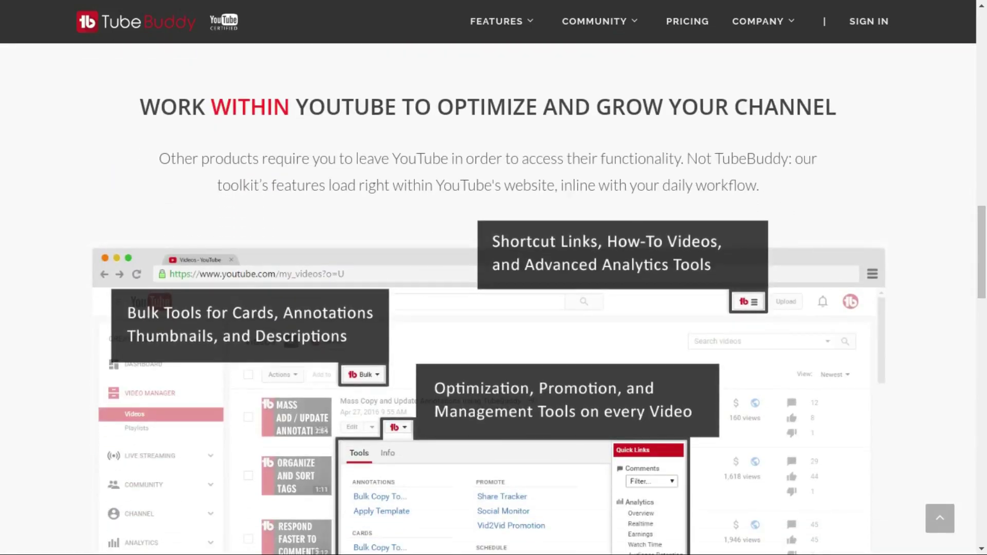
{"action": "scroll", "coordinate": [489, 298], "scroll_direction": "down", "scroll_amount": 2}
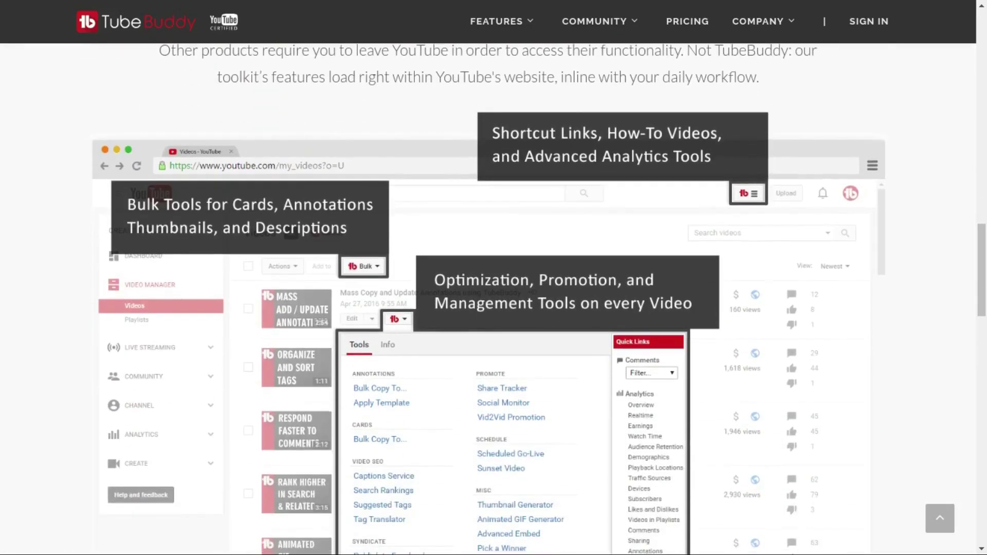
{"action": "scroll", "coordinate": [489, 298], "scroll_direction": "down", "scroll_amount": 6}
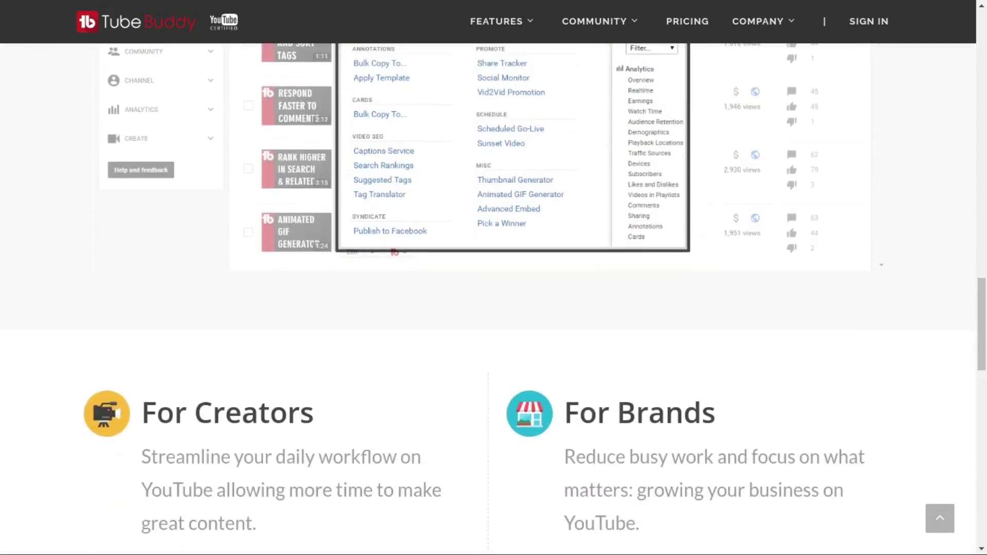
{"action": "scroll", "coordinate": [488, 298], "scroll_direction": "down", "scroll_amount": 4}
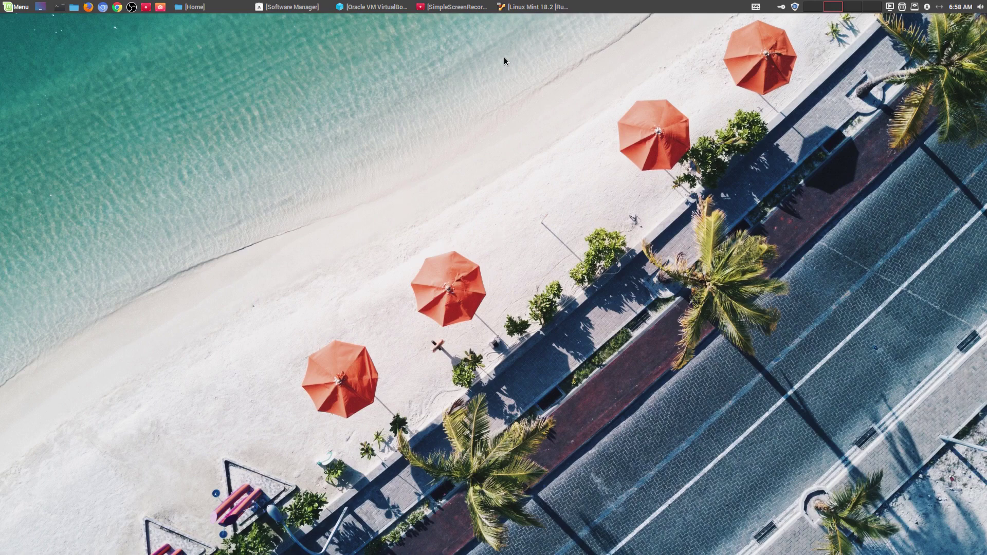
{"action": "left_click", "coordinate": [289, 7]}
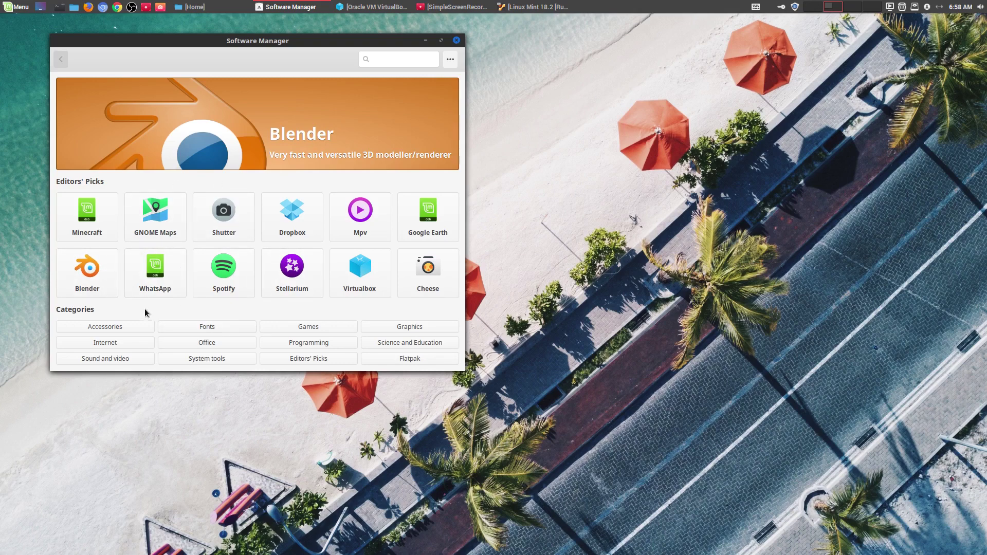
{"action": "left_click", "coordinate": [426, 40]}
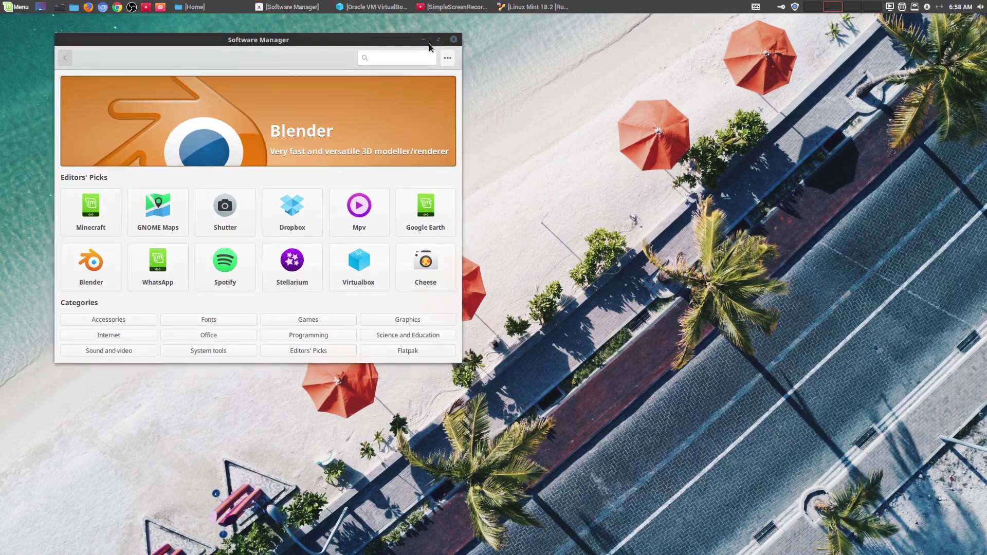
Step: Put the Linux Mint 18.2 VM into full-screen mode and bring up Firefox on the OpenShot site
{"action": "left_click", "coordinate": [533, 6]}
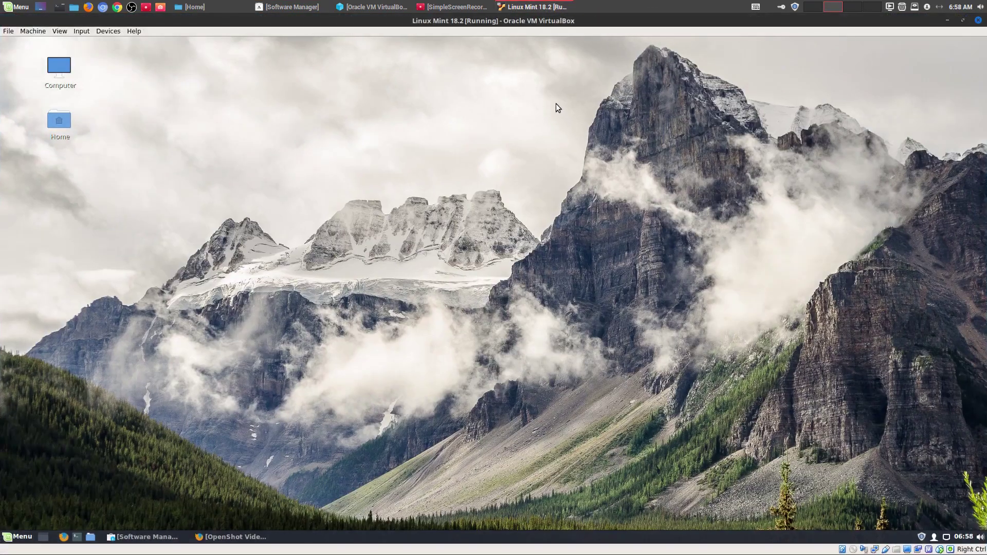
{"action": "left_click", "coordinate": [56, 32]}
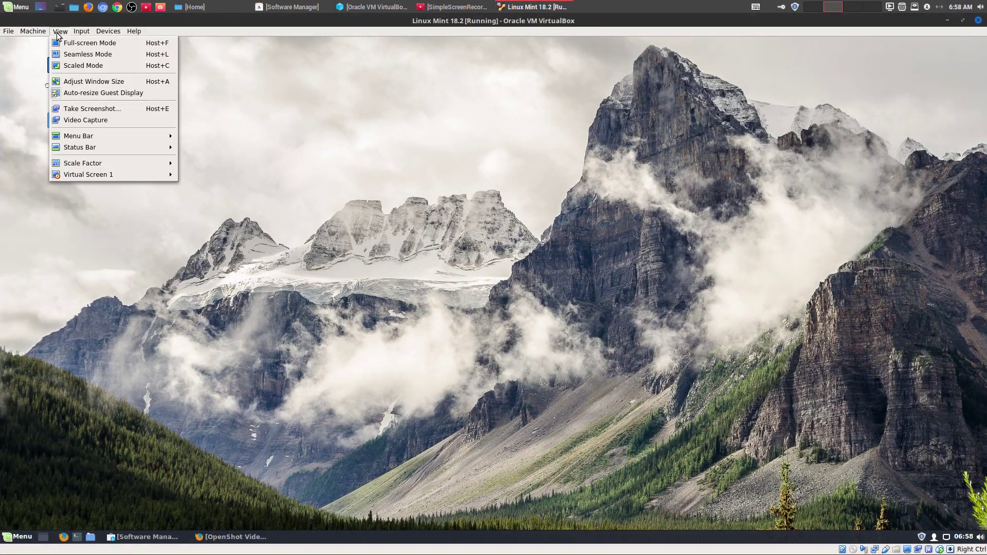
{"action": "left_click", "coordinate": [66, 41]}
{"action": "left_click", "coordinate": [515, 324]}
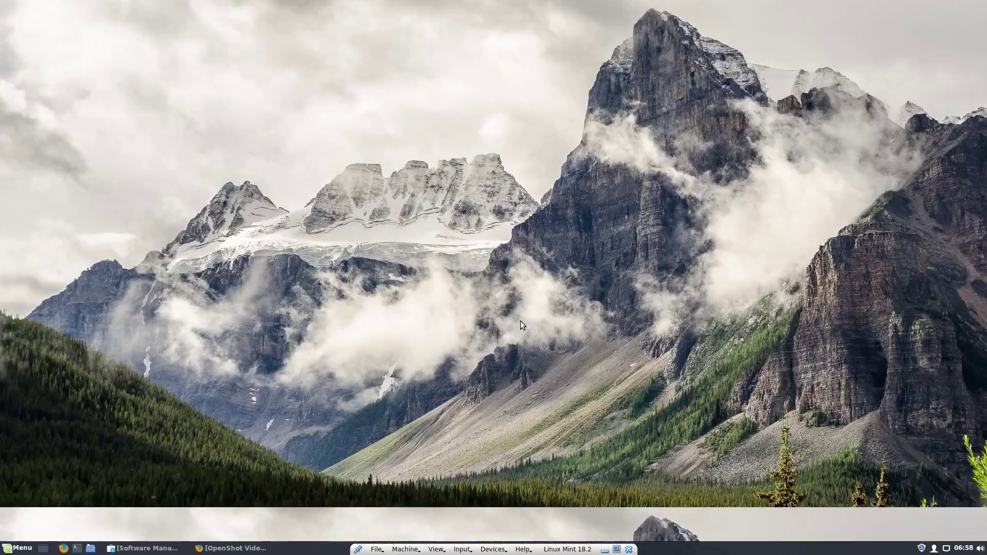
{"action": "left_click", "coordinate": [257, 549]}
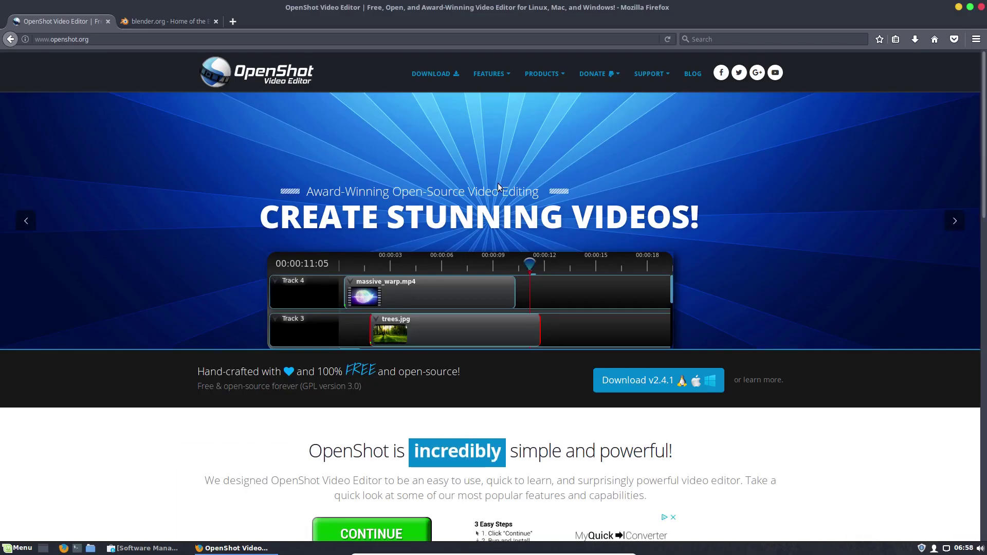
Step: View OpenShot's download page, switch to the blender.org tab, then minimize Firefox
{"action": "left_click", "coordinate": [435, 73]}
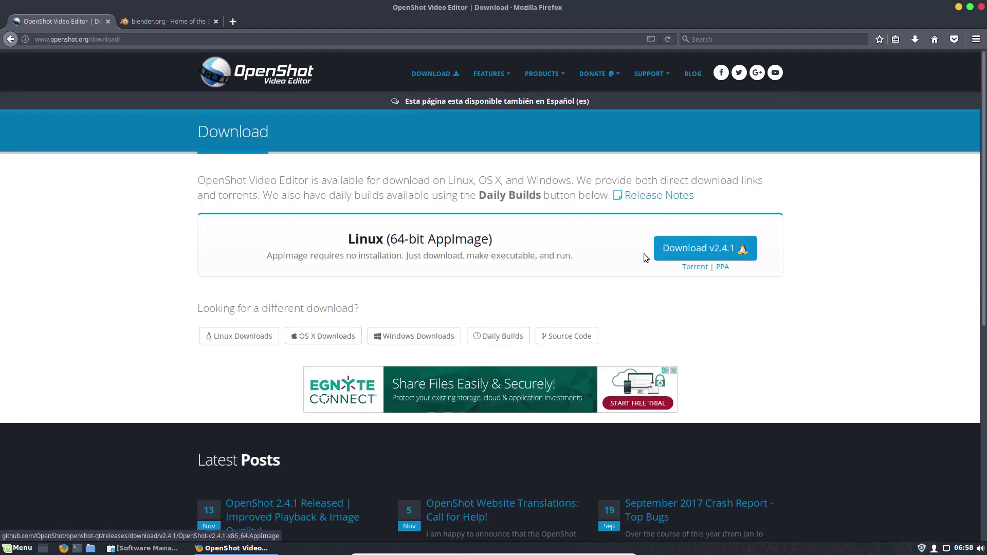
{"action": "left_click", "coordinate": [156, 24]}
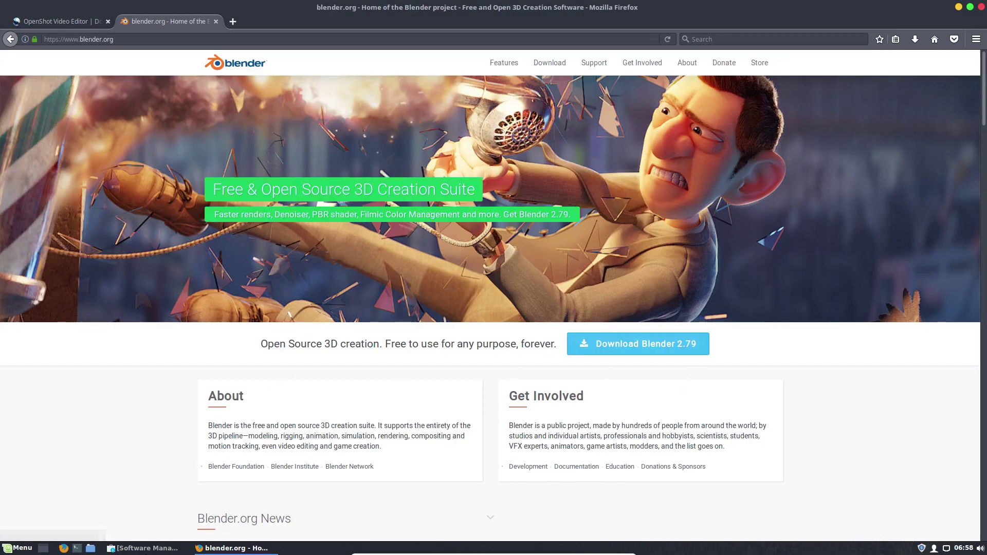
{"action": "left_click", "coordinate": [959, 7]}
Step: Check OpenShot's package page under Sound and video, confirming it is not installed
{"action": "left_click", "coordinate": [138, 548]}
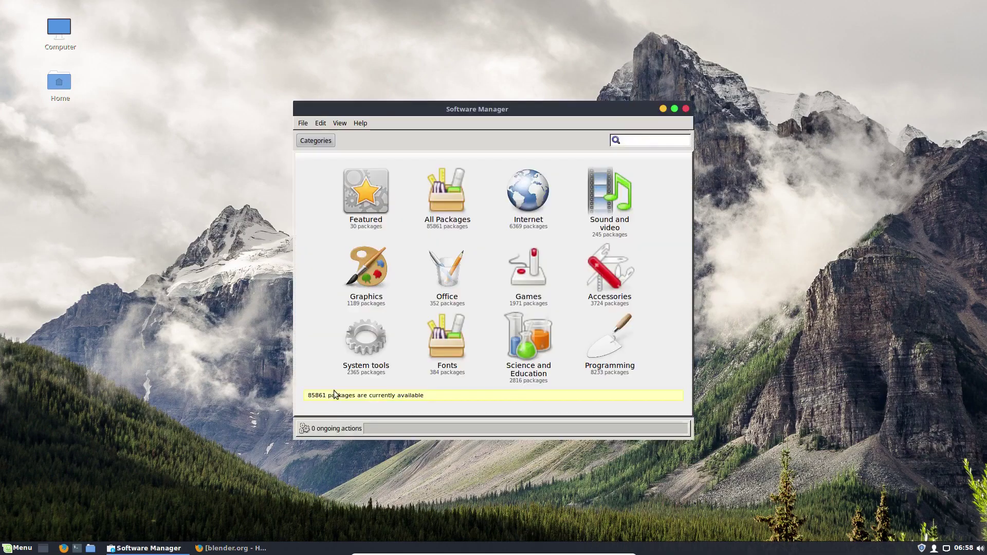
{"action": "left_click", "coordinate": [606, 200]}
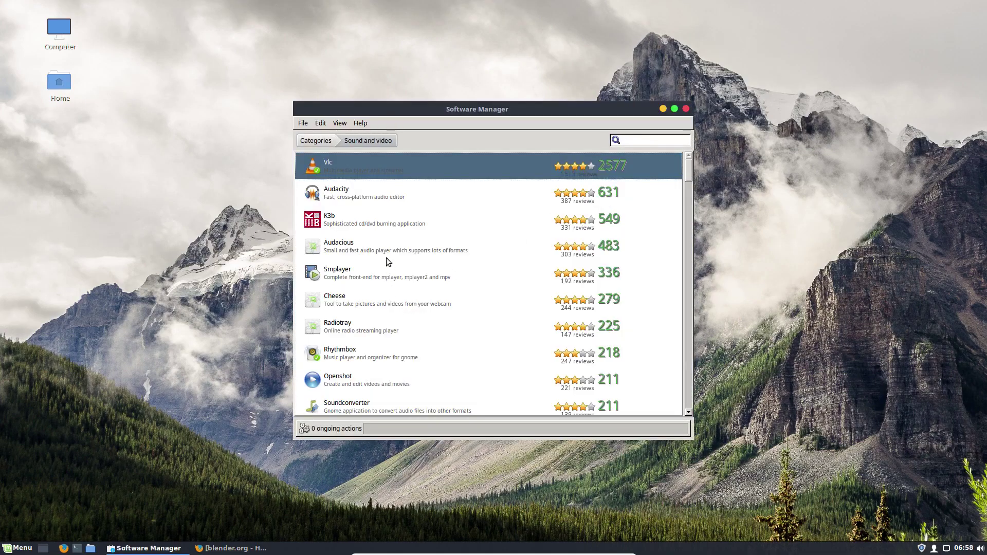
{"action": "left_click", "coordinate": [356, 380]}
{"action": "double_click", "coordinate": [421, 380]}
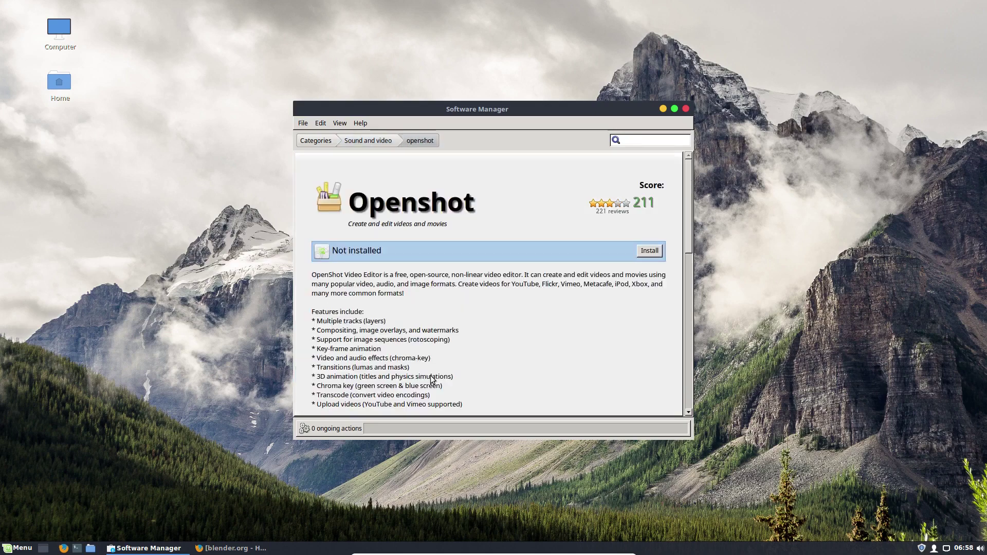
{"action": "scroll", "coordinate": [415, 391], "scroll_direction": "down", "scroll_amount": 5}
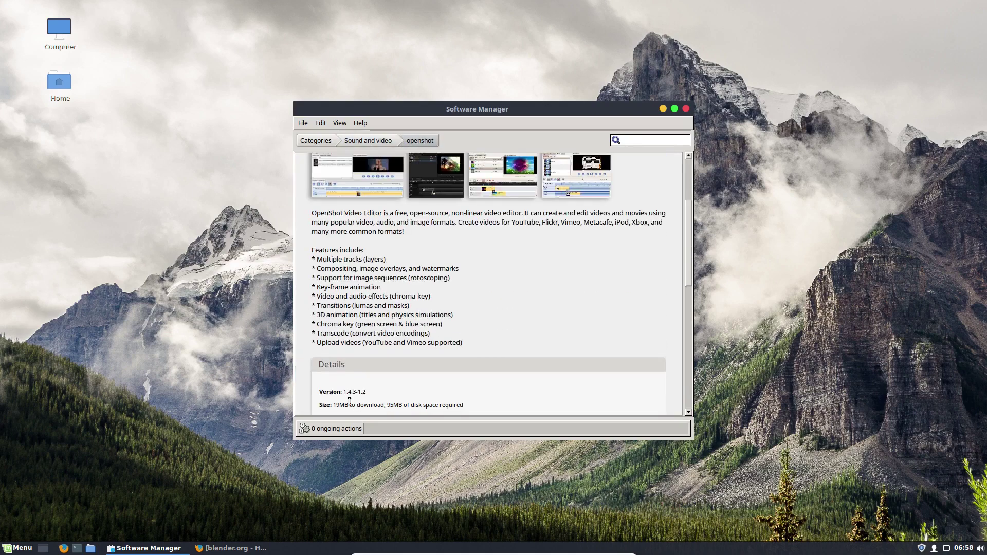
{"action": "left_click", "coordinate": [331, 142]}
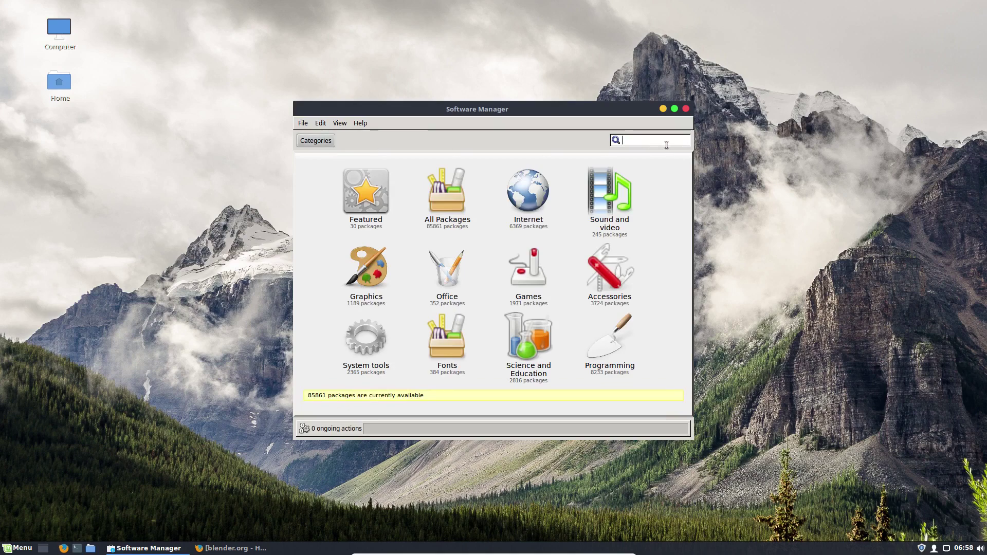
Step: Search for blender and confirm version 2.76 is installed, then return to Categories
{"action": "type", "text": "bl"}
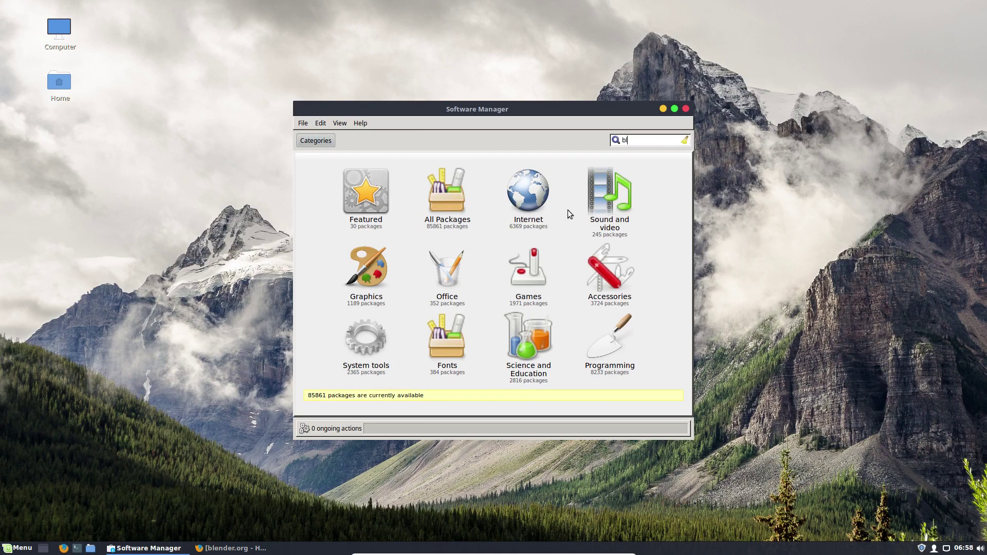
{"action": "type", "text": "ender"}
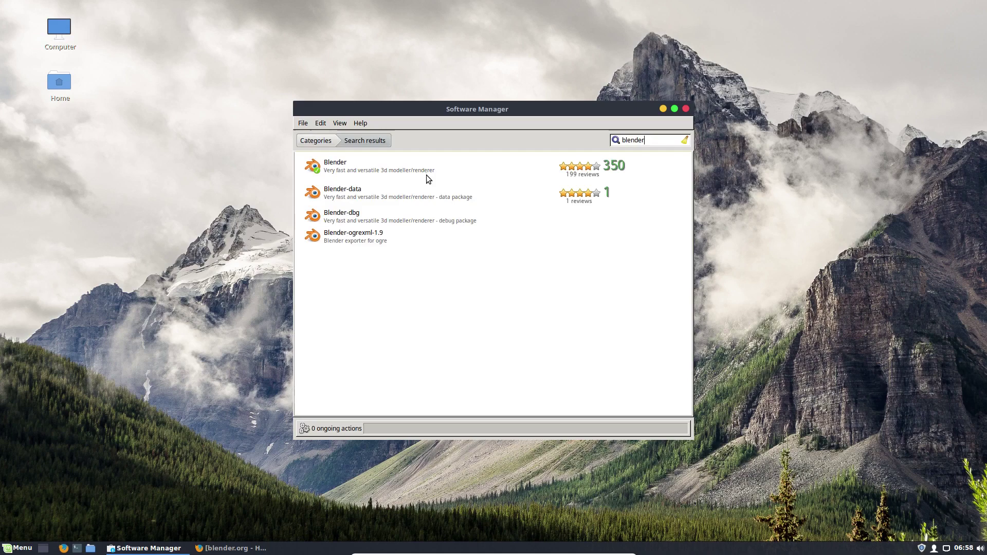
{"action": "double_click", "coordinate": [422, 169]}
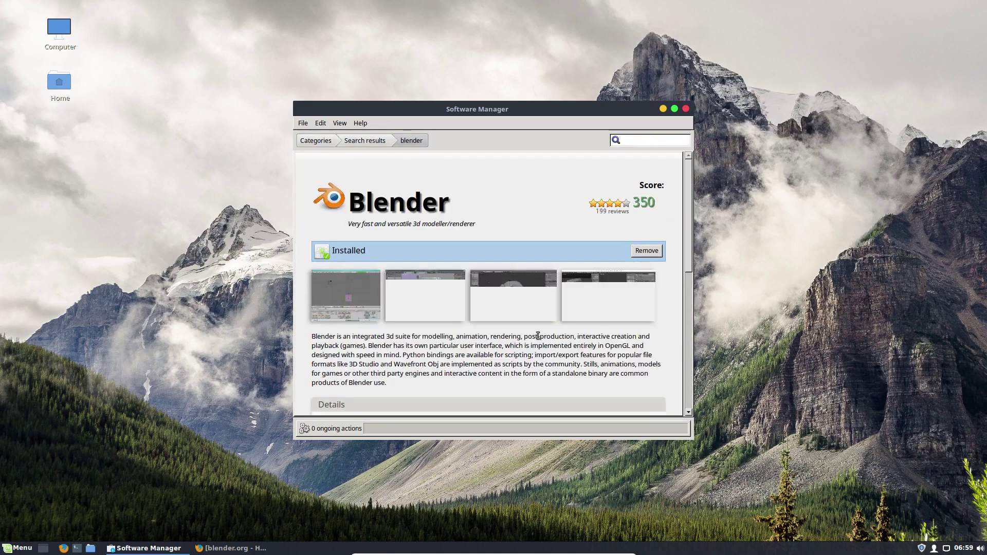
{"action": "scroll", "coordinate": [538, 336], "scroll_direction": "down", "scroll_amount": 5}
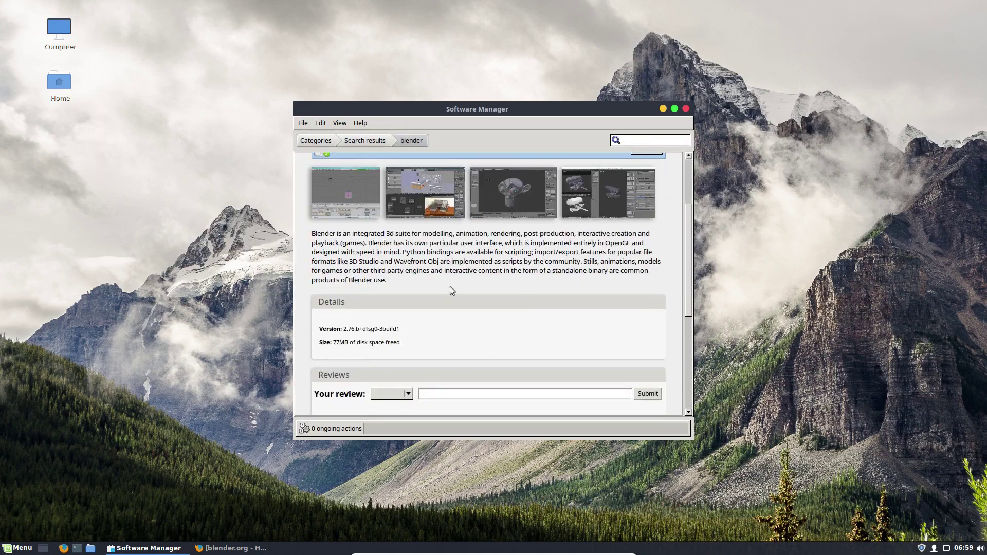
{"action": "left_click", "coordinate": [326, 140]}
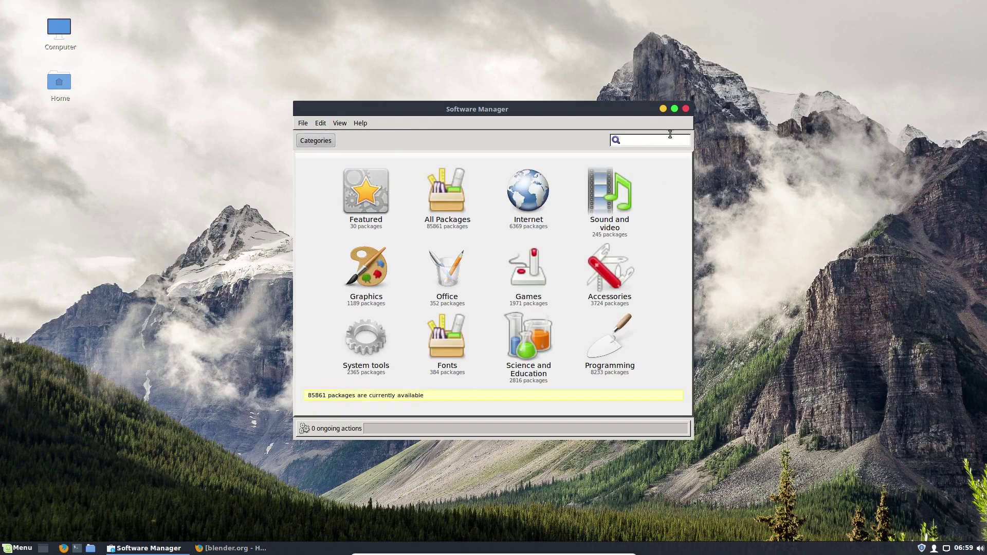
Step: Minimize Software Manager and follow the PPA link on Firefox's OpenShot download page
{"action": "left_click", "coordinate": [664, 109]}
{"action": "left_click", "coordinate": [231, 548]}
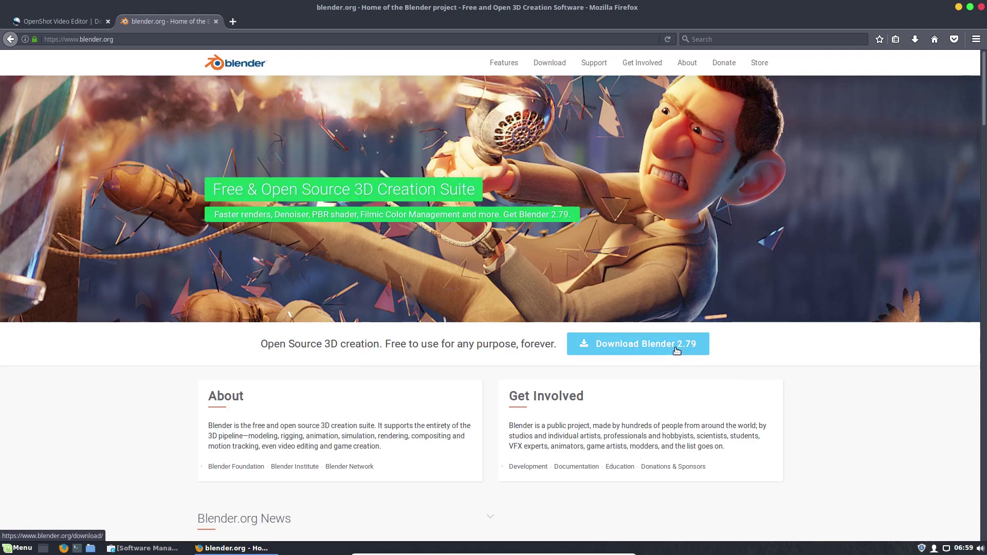
{"action": "left_click", "coordinate": [76, 21]}
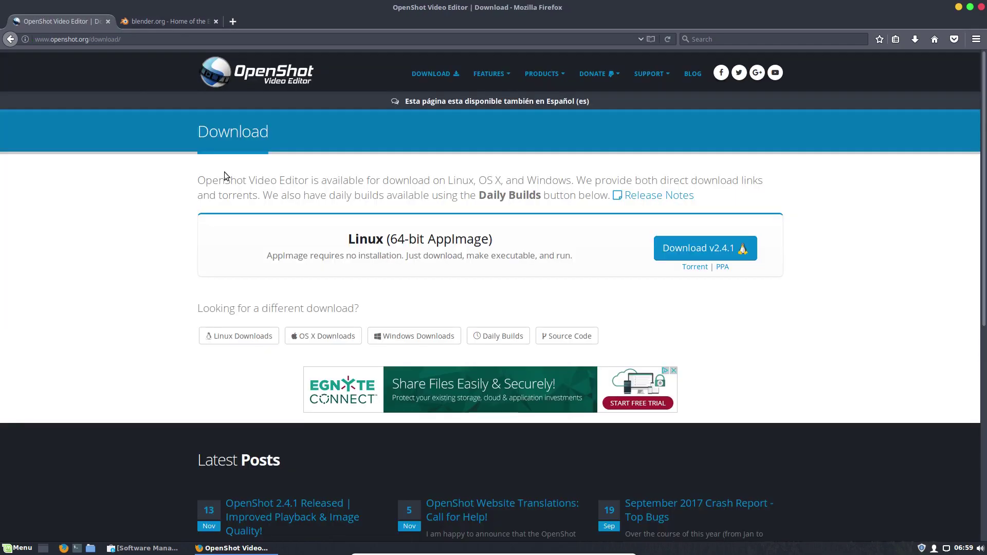
{"action": "left_click", "coordinate": [726, 267]}
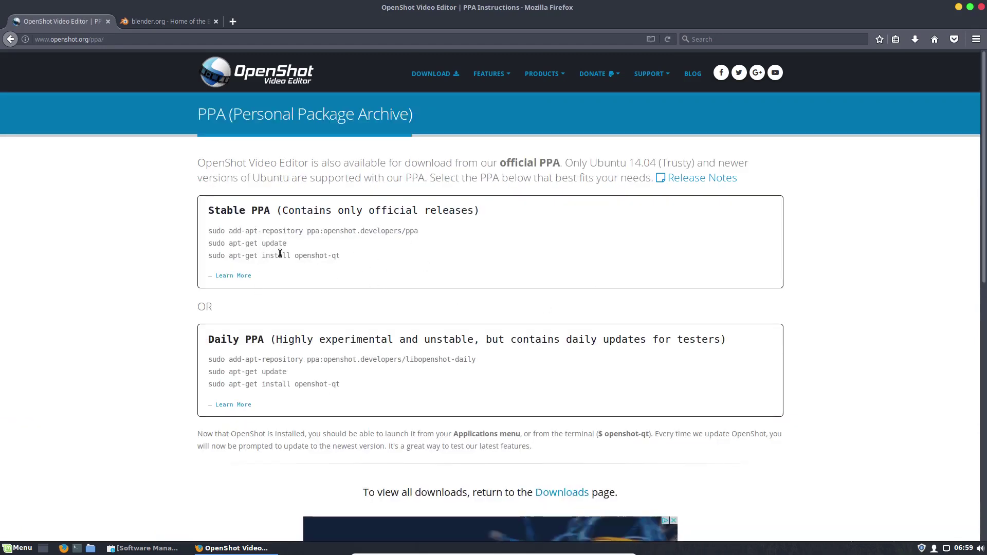
Step: Minimize Firefox and launch OpenShot Video Editor from Menu > Sound & Video
{"action": "left_click", "coordinate": [960, 8]}
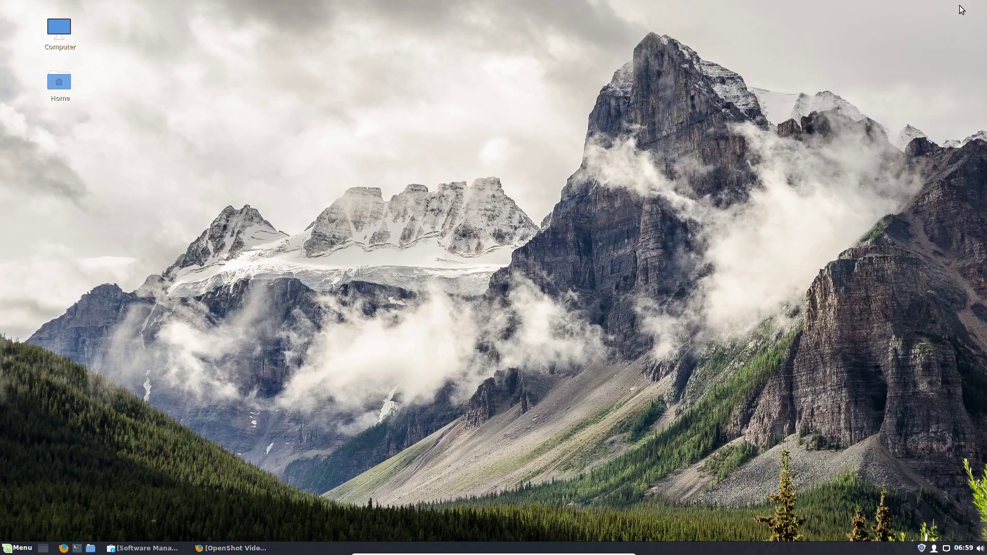
{"action": "left_click", "coordinate": [17, 549]}
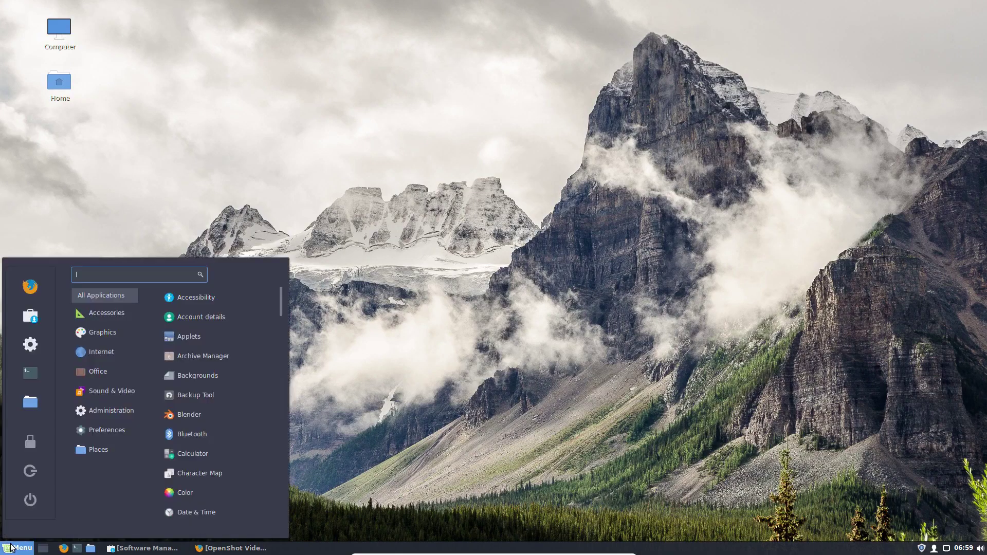
{"action": "mouse_move", "coordinate": [103, 394]}
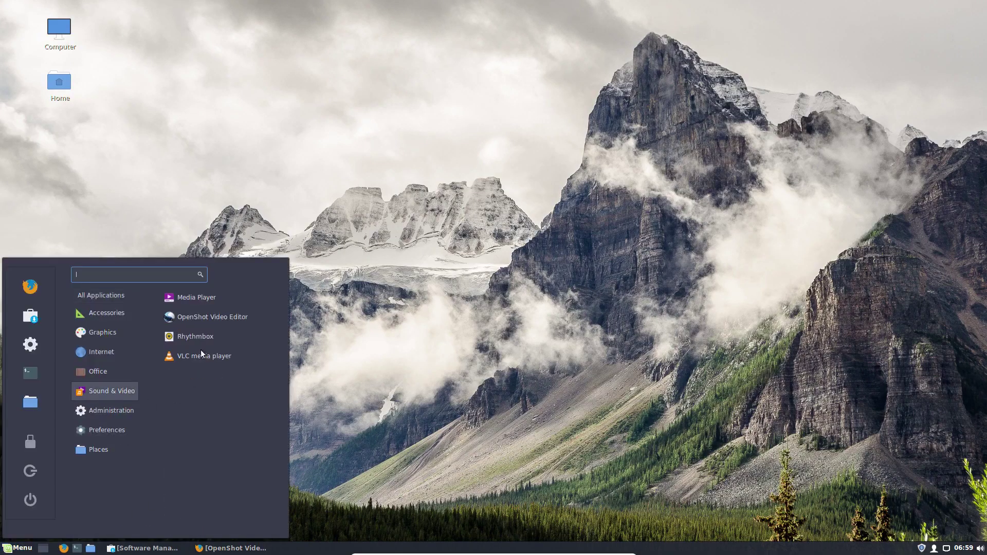
{"action": "left_click", "coordinate": [202, 316]}
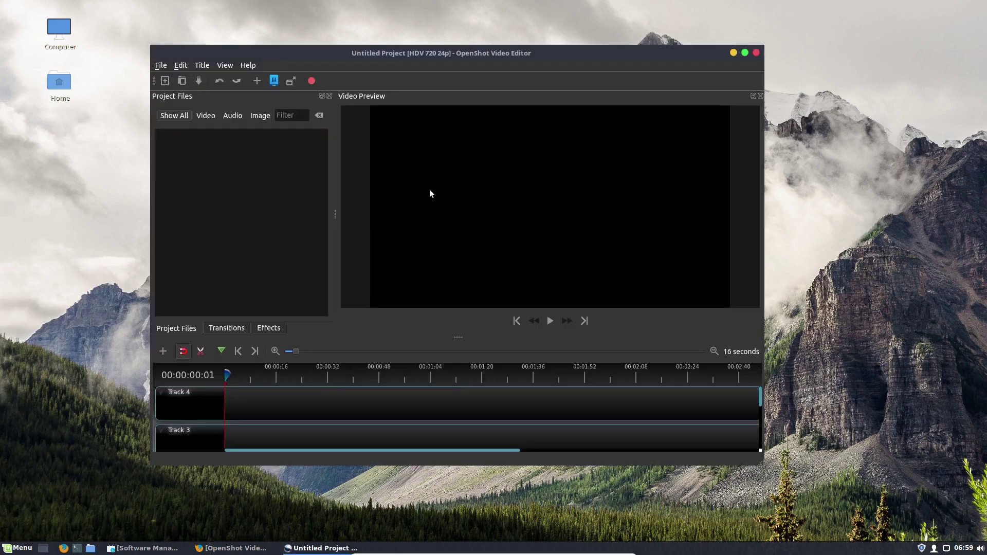
Step: Maximize OpenShot and pick the Color Tiles template under Title > Animated Title
{"action": "left_click", "coordinate": [745, 53]}
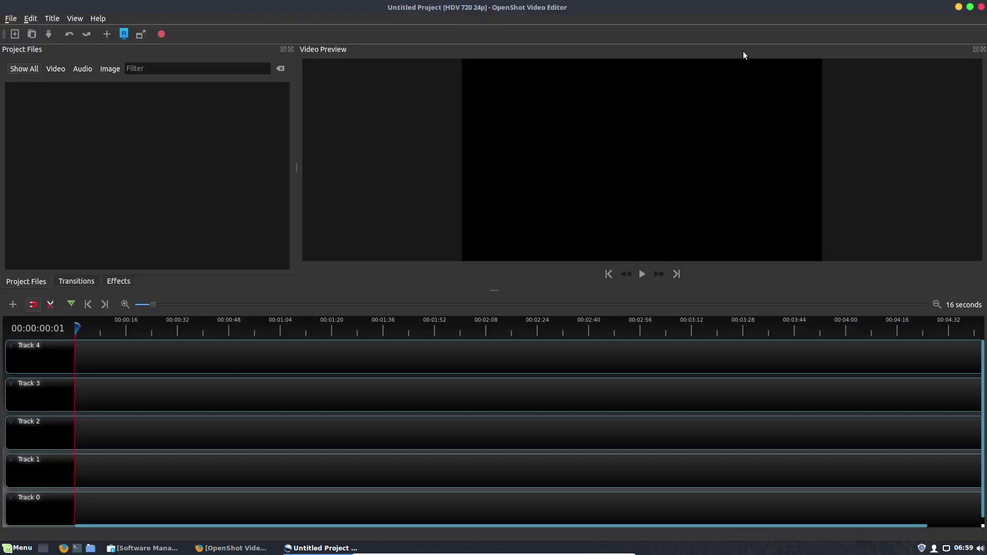
{"action": "left_click", "coordinate": [51, 18]}
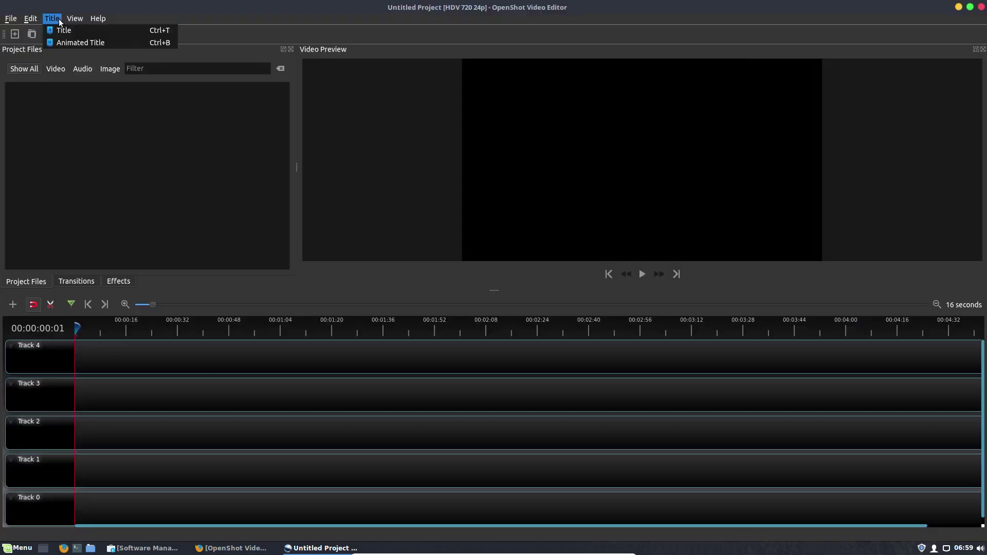
{"action": "left_click", "coordinate": [66, 44]}
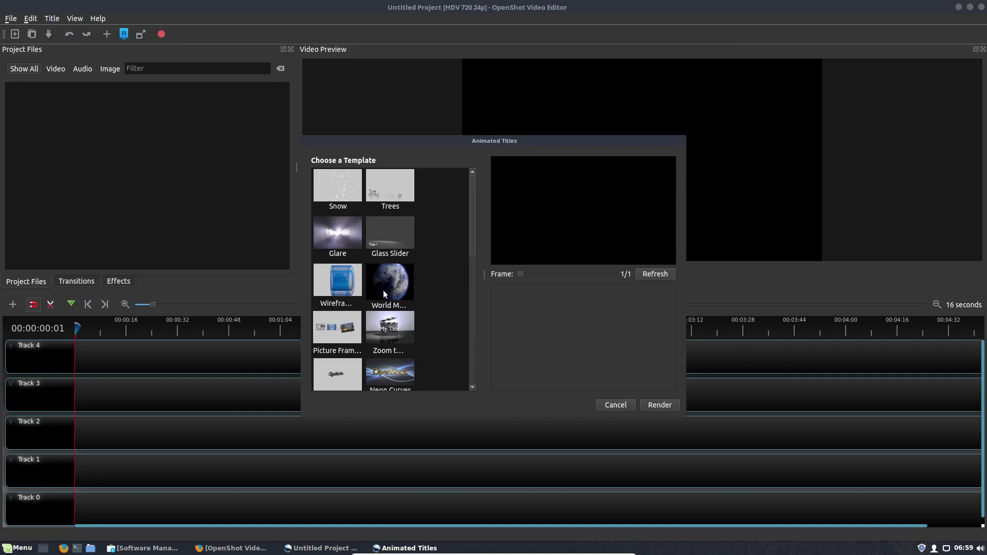
{"action": "scroll", "coordinate": [383, 291], "scroll_direction": "down", "scroll_amount": 5}
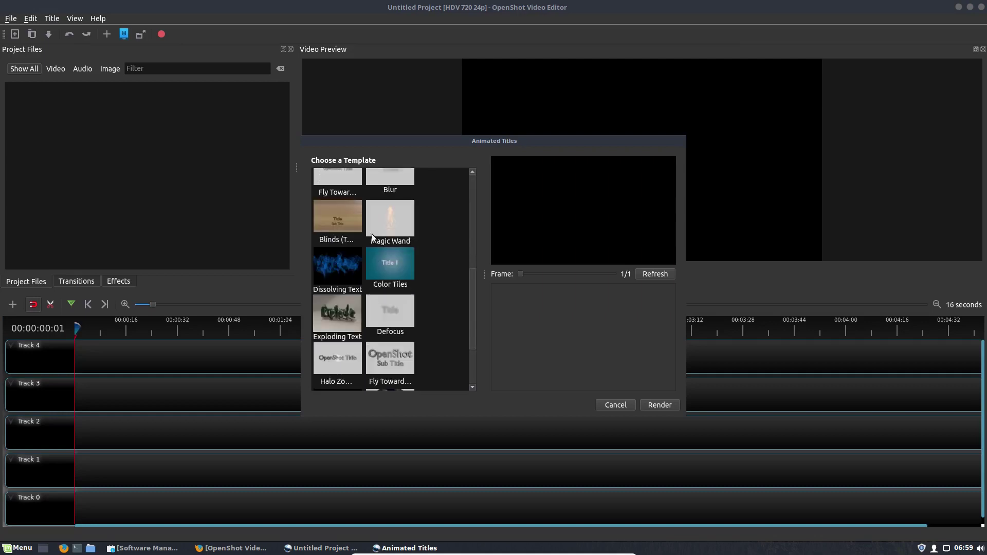
{"action": "left_click", "coordinate": [399, 264]}
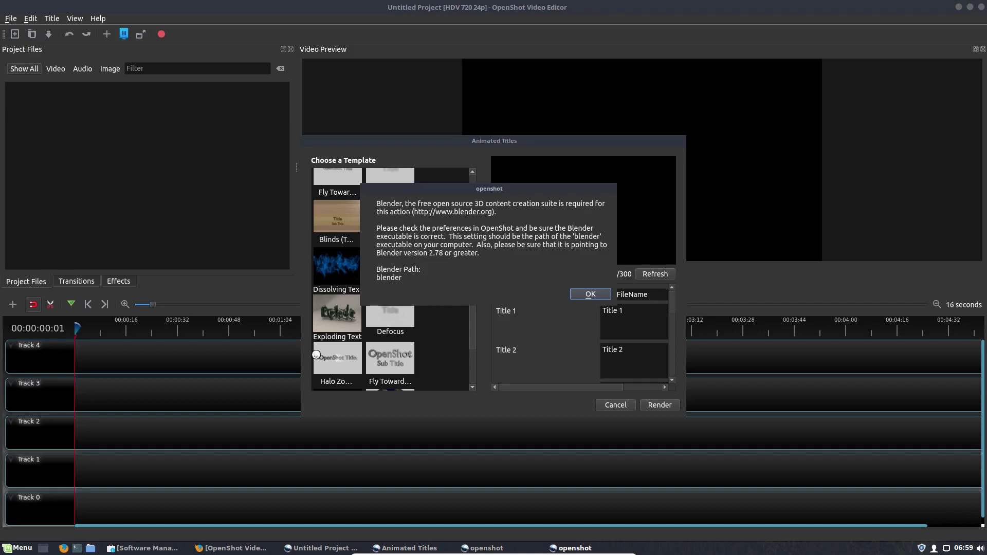
Step: Check the Menu's Graphics category for a Blender entry, then close the menu
{"action": "left_click", "coordinate": [8, 551]}
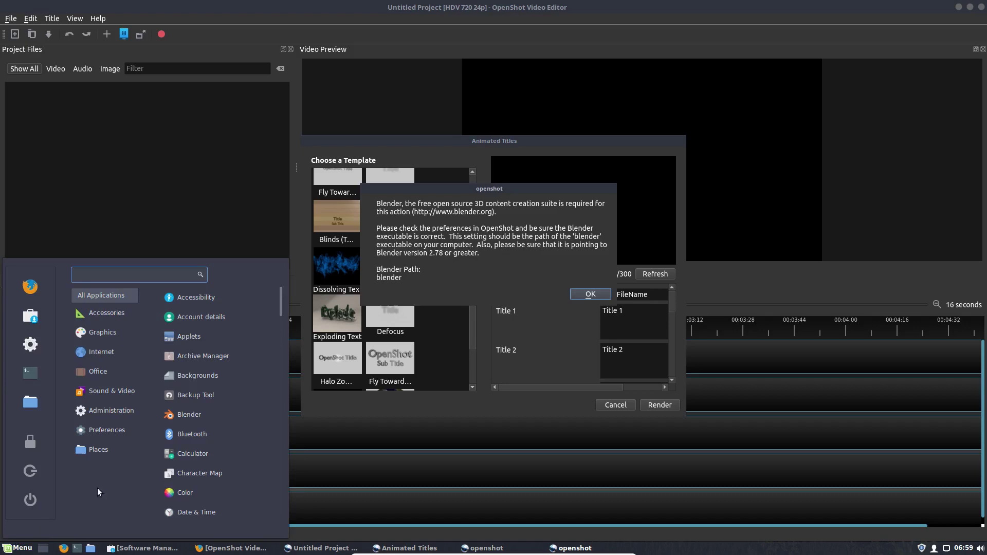
{"action": "mouse_move", "coordinate": [113, 393]}
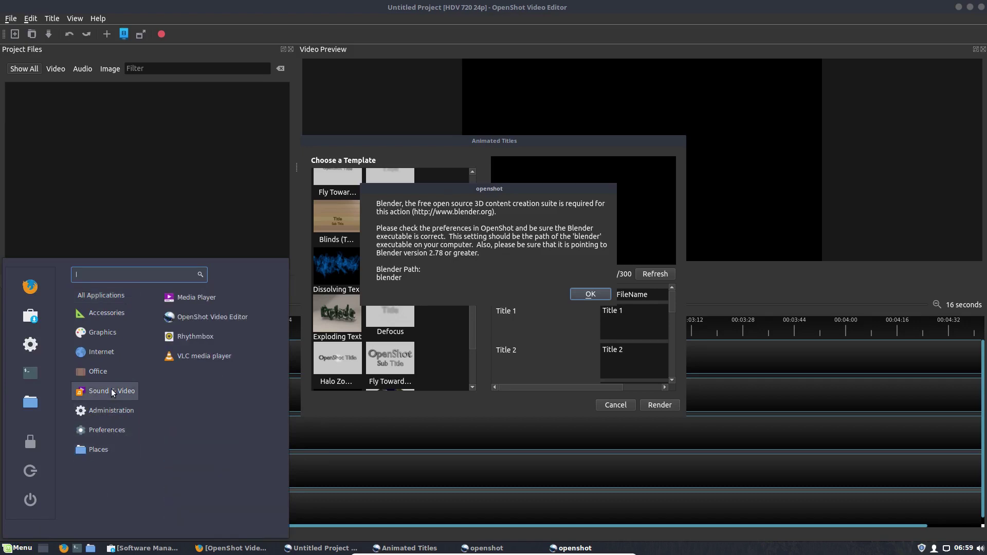
{"action": "mouse_move", "coordinate": [107, 334]}
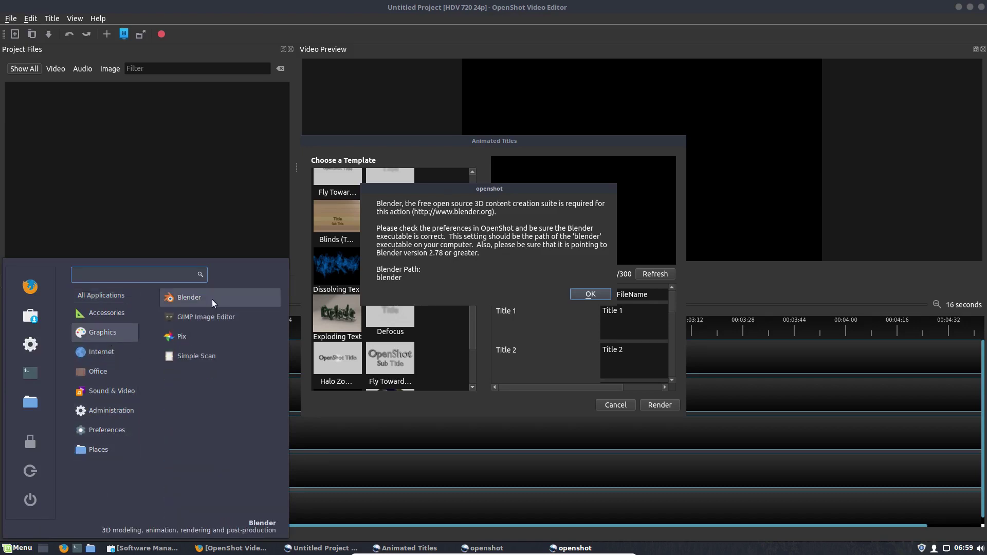
{"action": "left_click", "coordinate": [576, 296]}
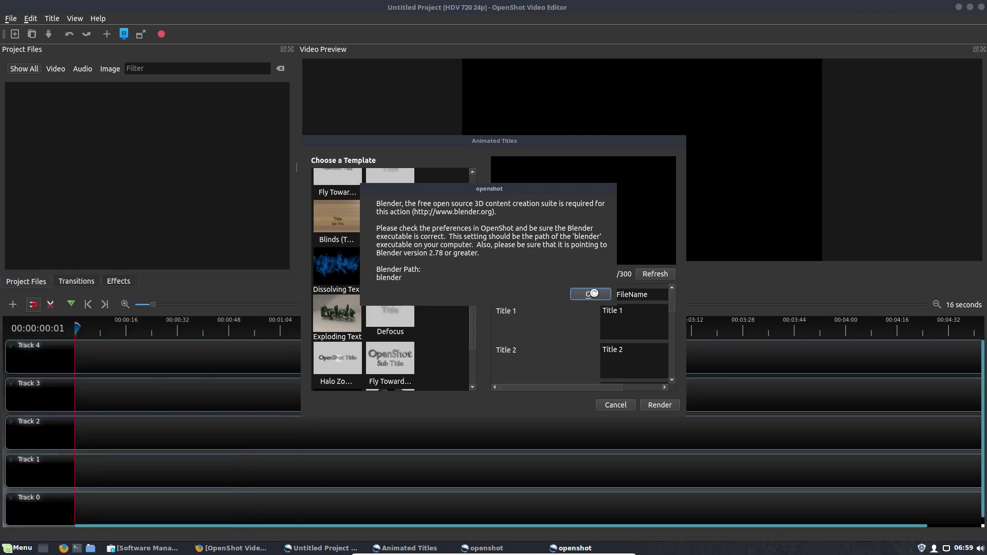
Step: Dismiss both Blender-required warnings and cancel the Animated Titles dialog
{"action": "left_click", "coordinate": [594, 293]}
{"action": "left_click", "coordinate": [594, 293]}
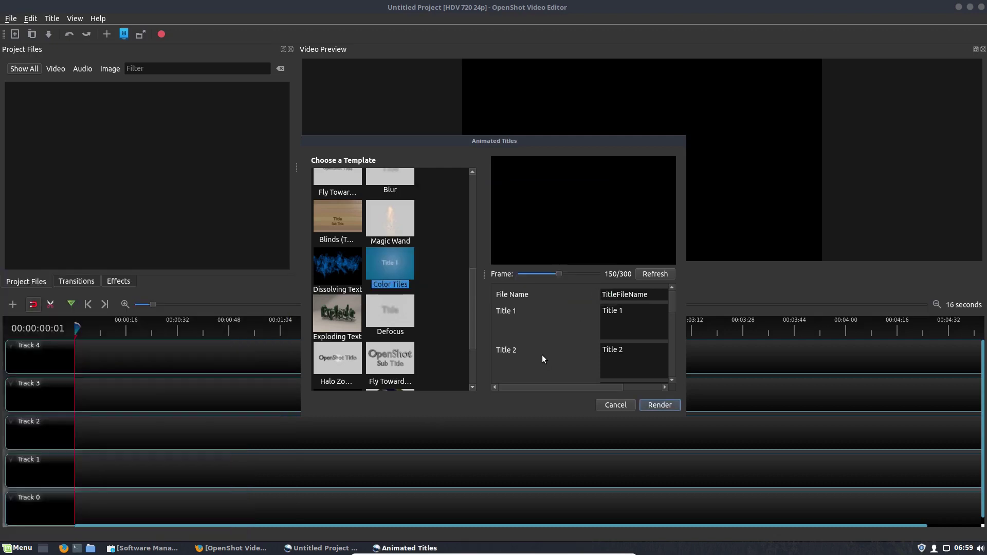
{"action": "left_click", "coordinate": [608, 405]}
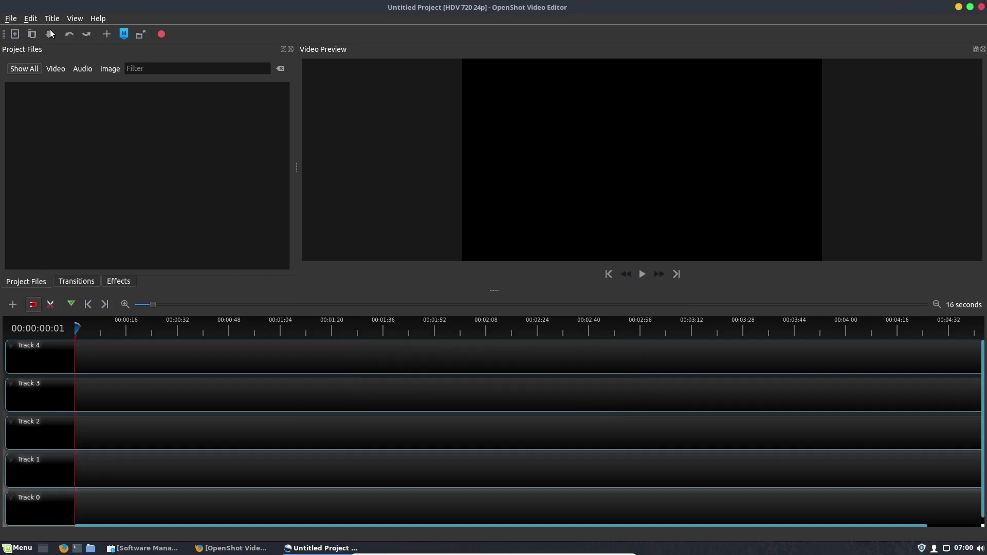
{"action": "left_click", "coordinate": [32, 19]}
{"action": "left_click", "coordinate": [54, 66]}
{"action": "left_click", "coordinate": [501, 272]}
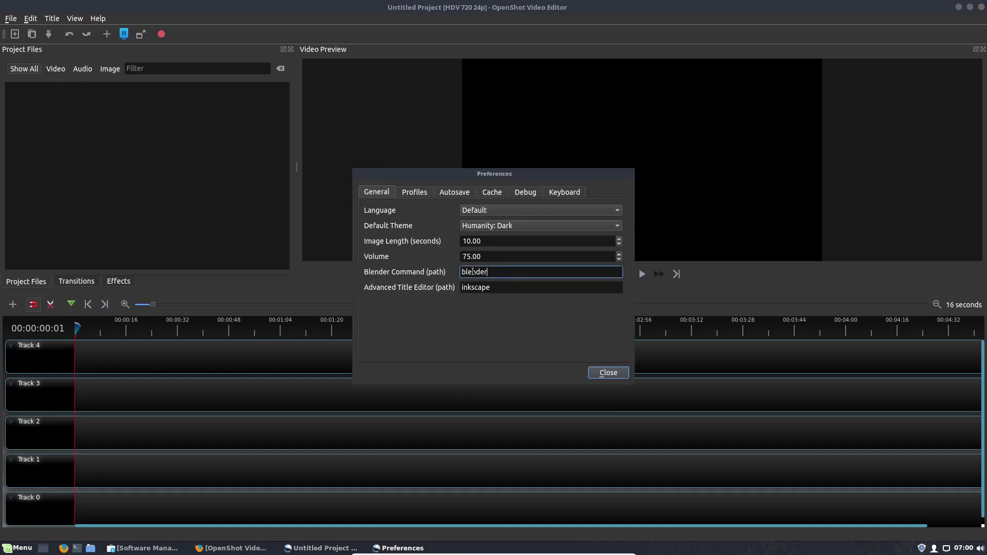
{"action": "left_click", "coordinate": [18, 548]}
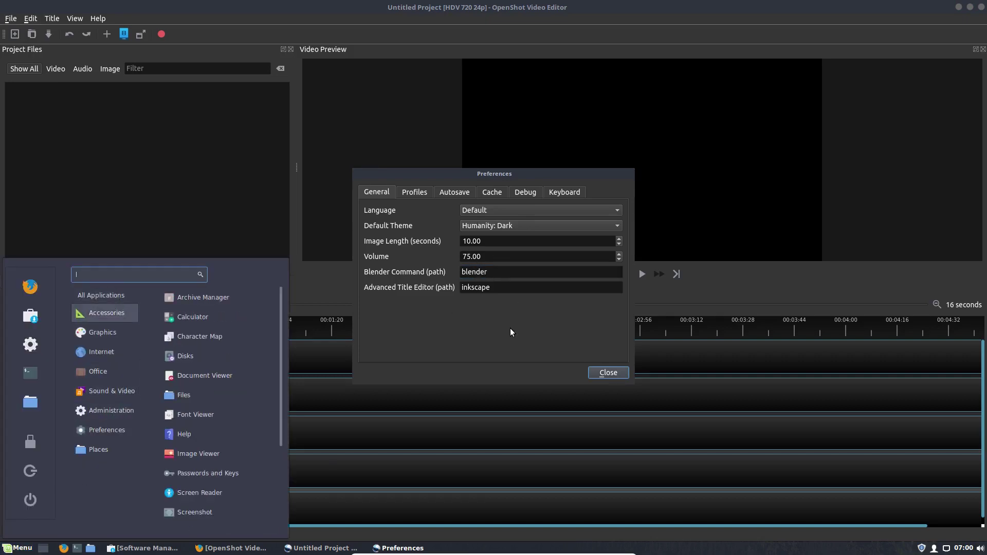
{"action": "left_click", "coordinate": [494, 354]}
Step: Close the preferences and minimize OpenShot to reveal the desktop
{"action": "left_click", "coordinate": [621, 374]}
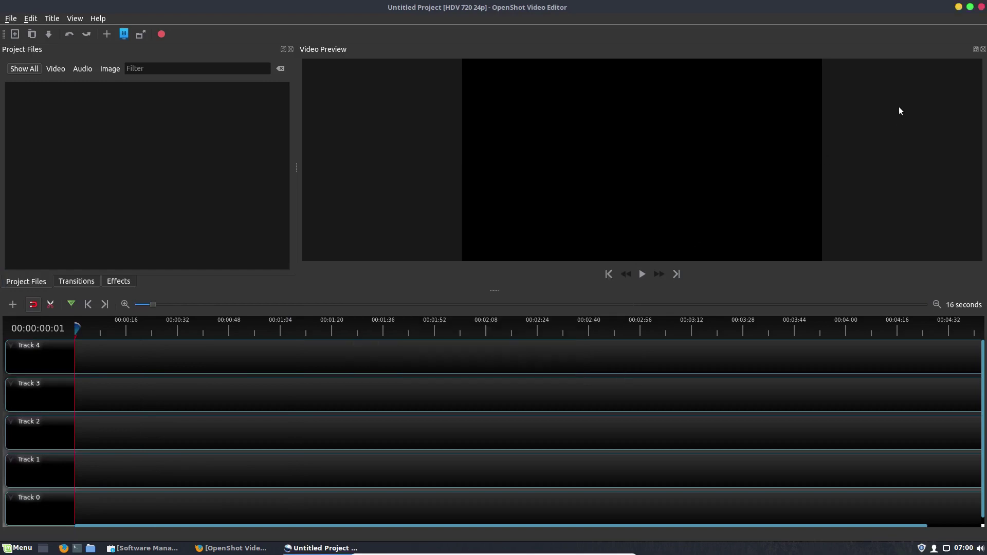
{"action": "left_click", "coordinate": [970, 7]}
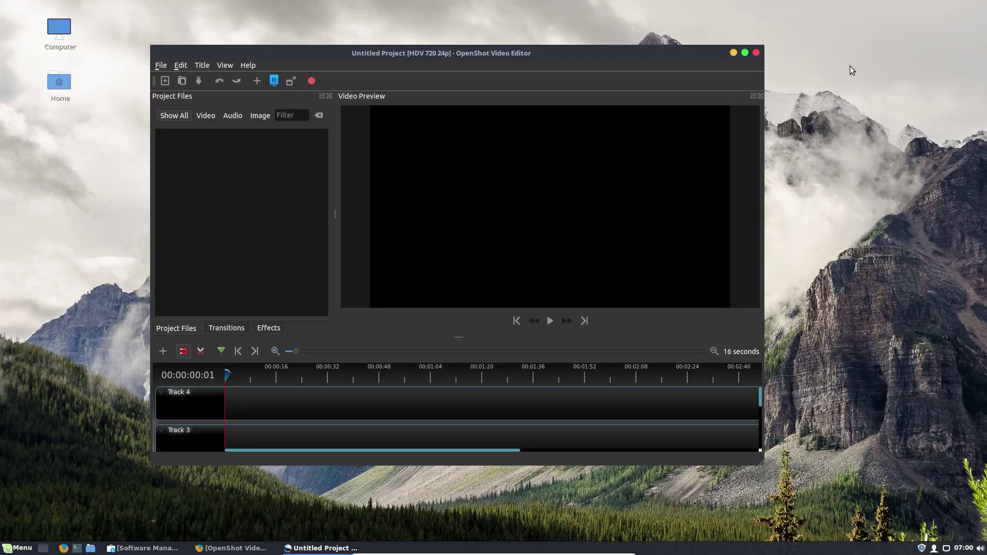
{"action": "left_click", "coordinate": [733, 53]}
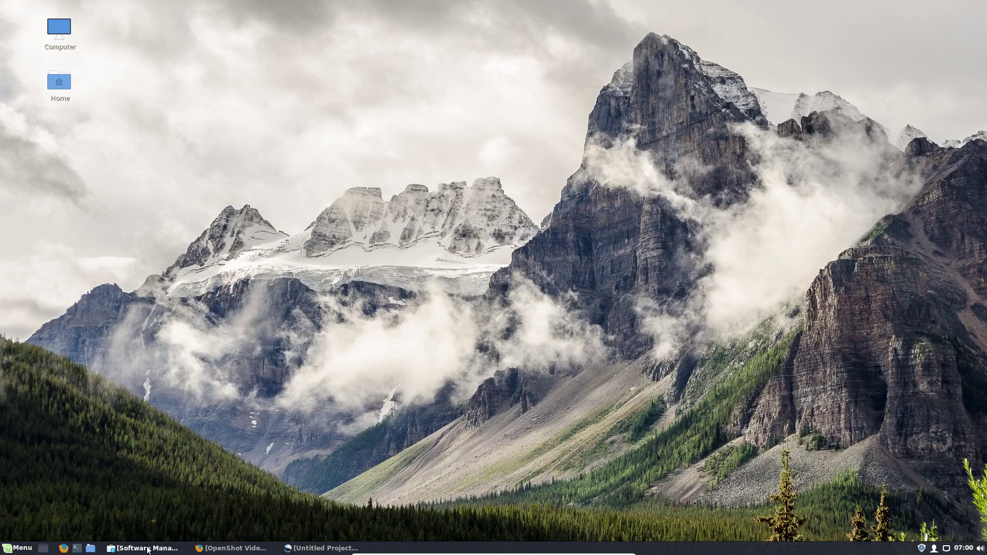
Step: Extract blender-2.79-linux-glibc219-x86_64.tar.bz2 in the home Downloads folder with Extract Here
{"action": "double_click", "coordinate": [59, 82]}
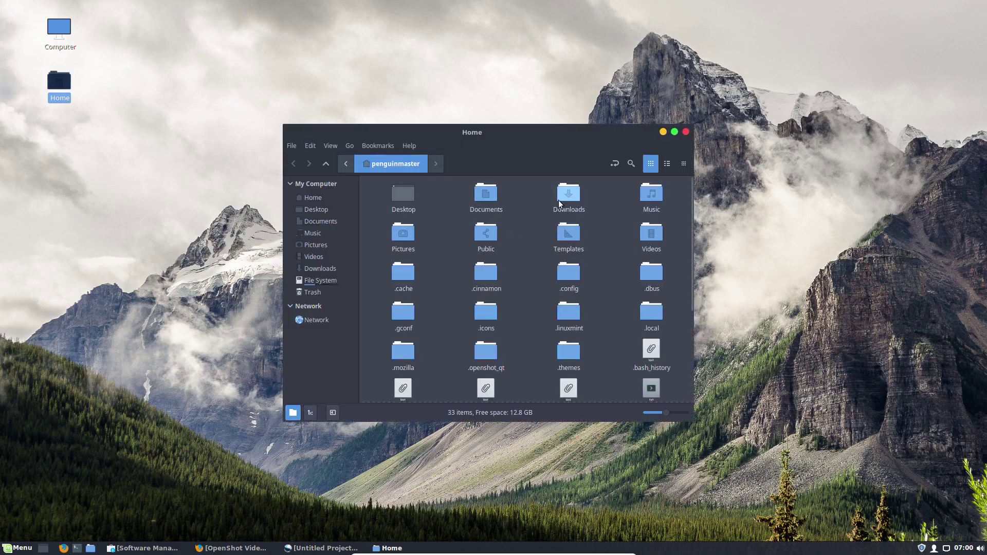
{"action": "left_click", "coordinate": [566, 195]}
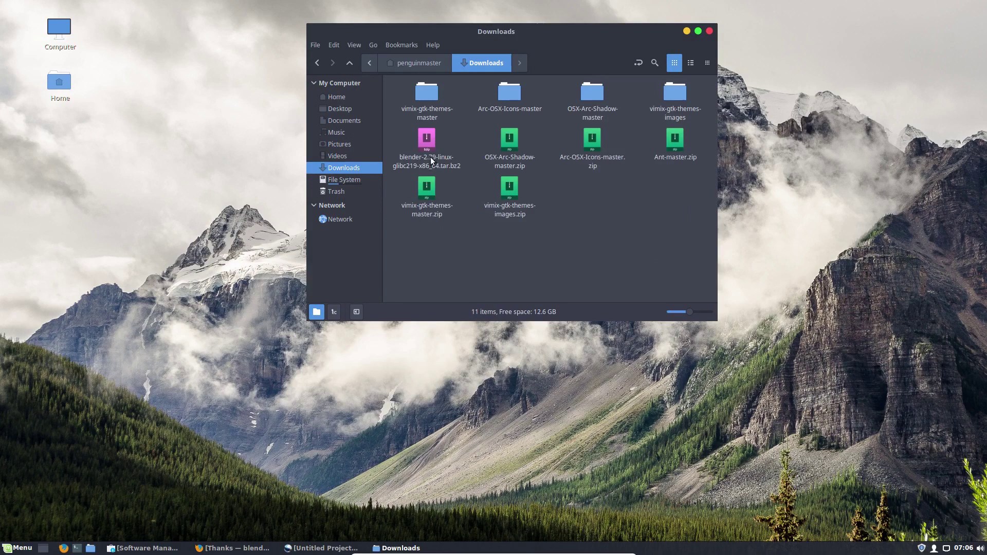
{"action": "right_click", "coordinate": [433, 140]}
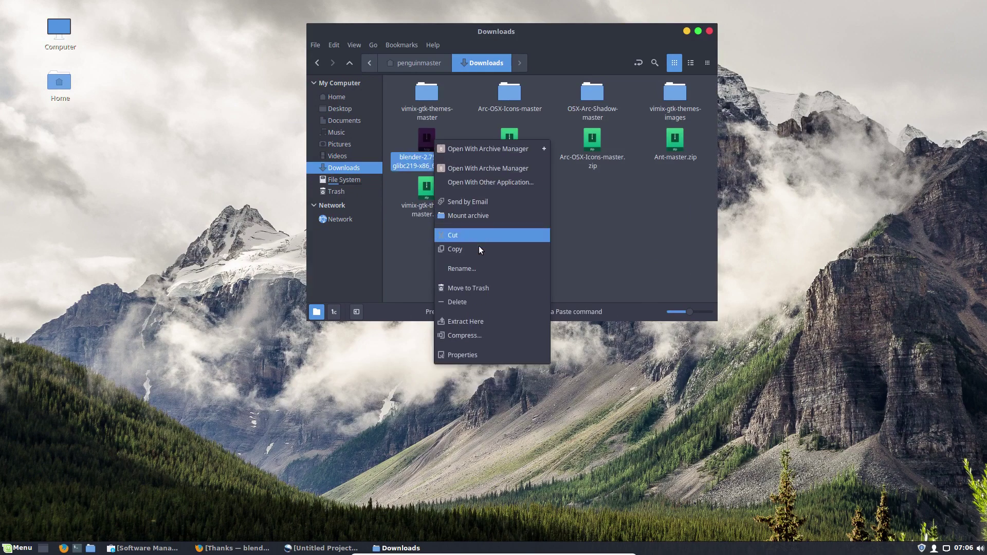
{"action": "left_click", "coordinate": [488, 322]}
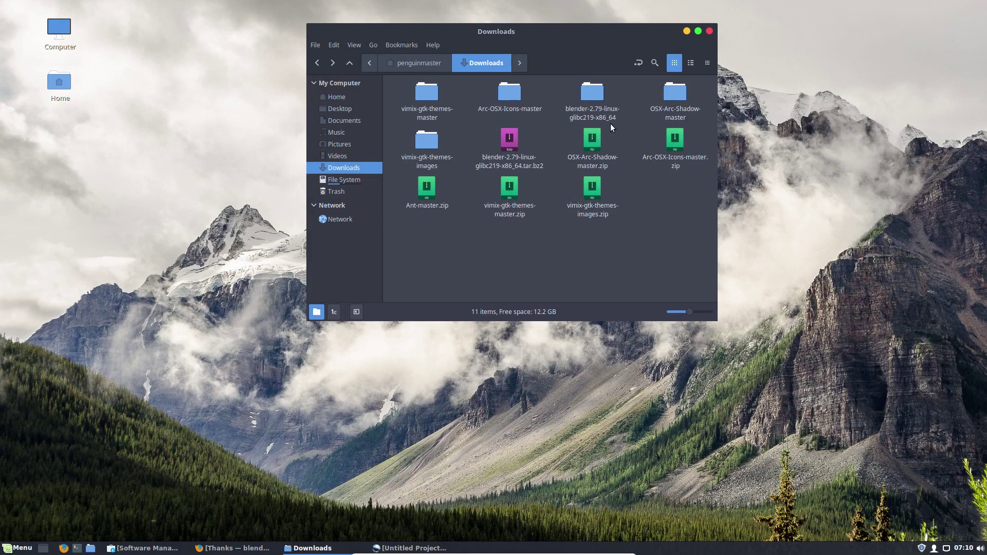
{"action": "double_click", "coordinate": [593, 94]}
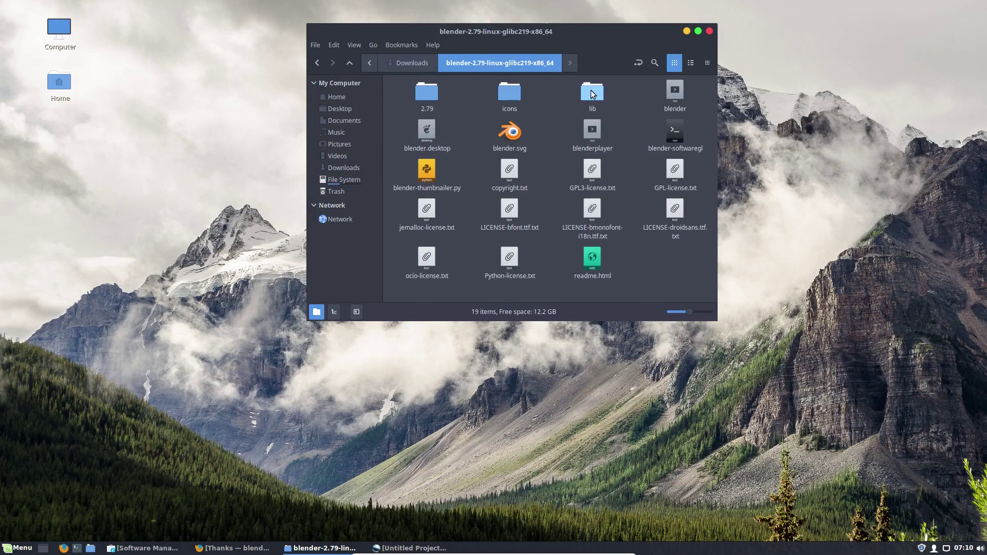
{"action": "double_click", "coordinate": [675, 93]}
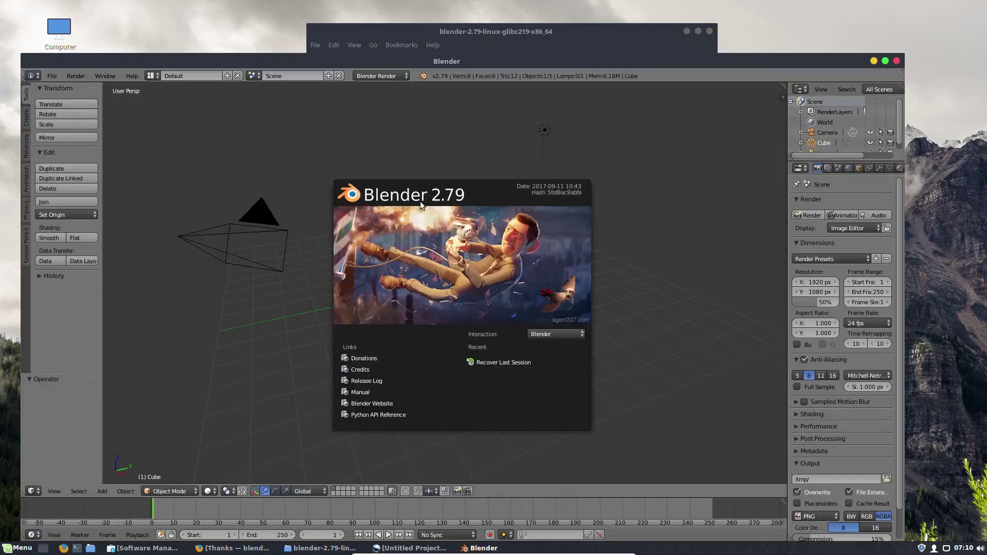
{"action": "left_click", "coordinate": [898, 61]}
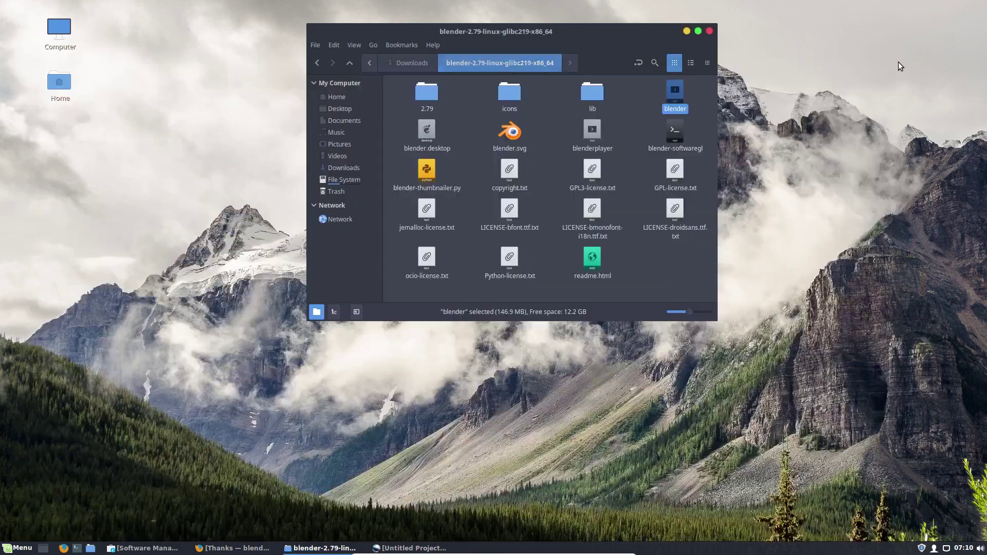
{"action": "left_click", "coordinate": [656, 267]}
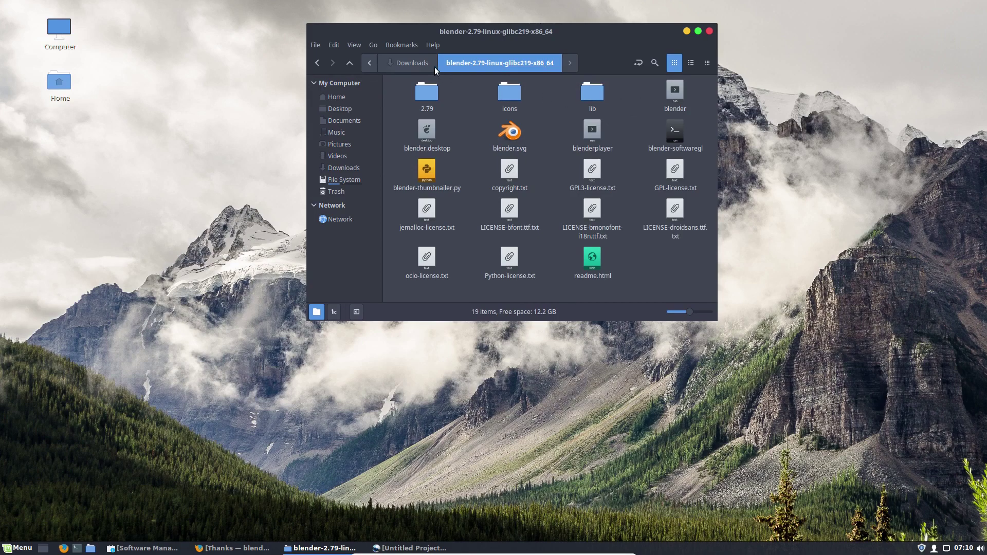
Step: Open a terminal in the extracted Blender folder and run pwd
{"action": "left_click", "coordinate": [419, 63]}
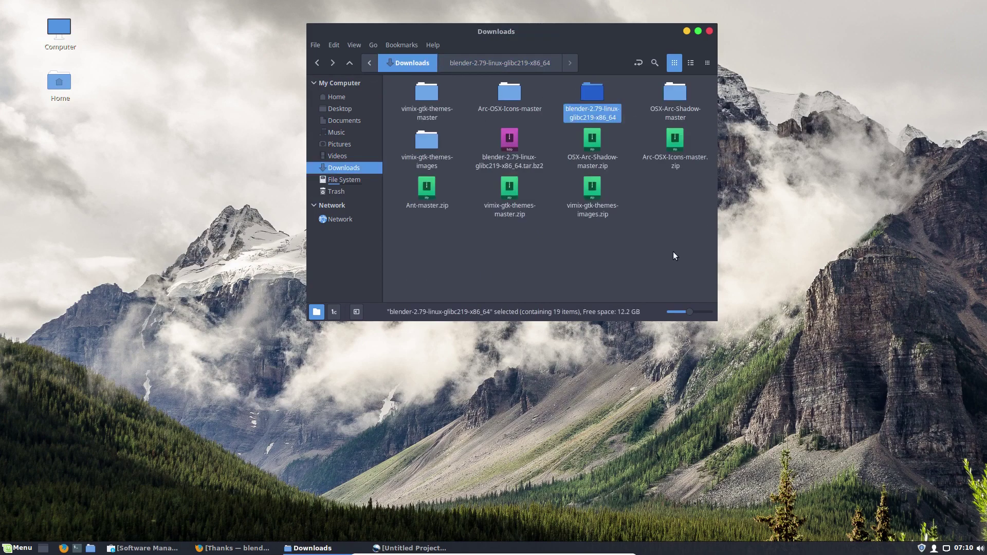
{"action": "right_click", "coordinate": [596, 92]}
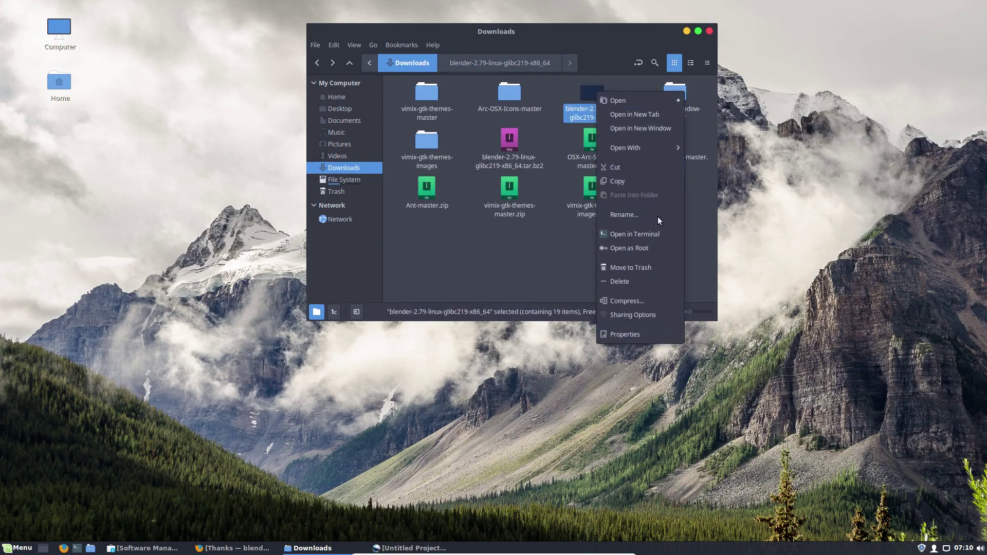
{"action": "left_click", "coordinate": [655, 234]}
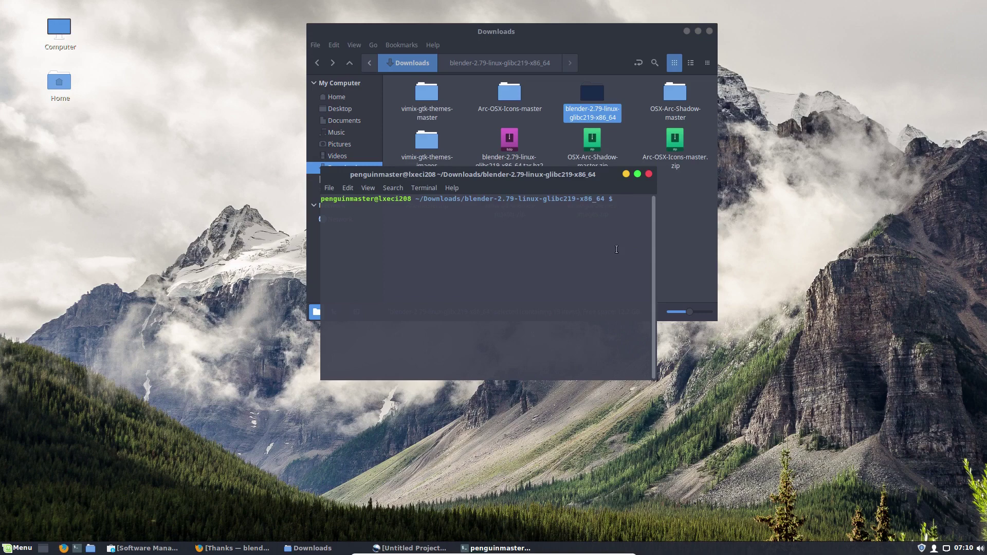
{"action": "type", "text": "pwd"}
{"action": "key", "text": "Return"}
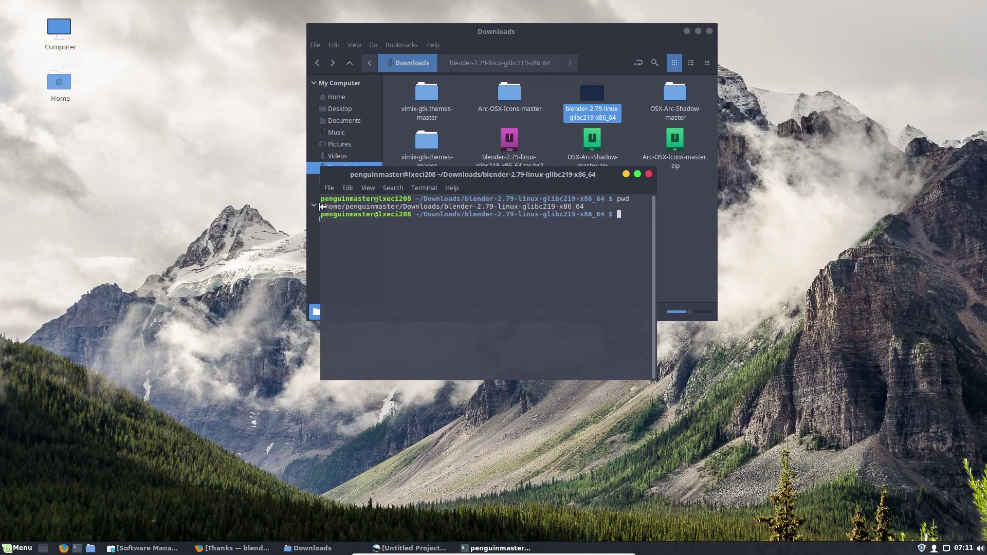
Step: Select the printed Blender folder path and copy it
{"action": "left_click_drag", "start_coordinate": [583, 207], "coordinate": [524, 207]}
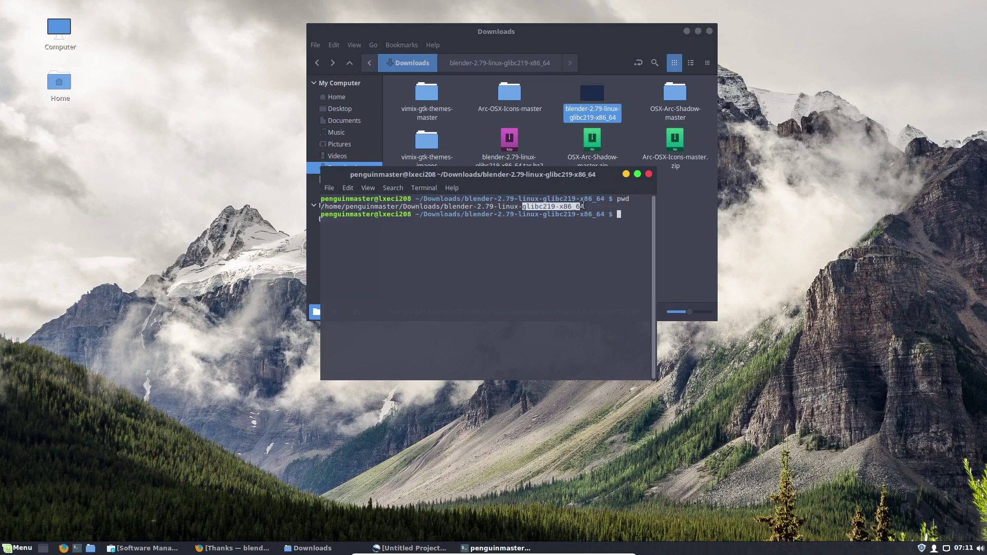
{"action": "left_click_drag", "start_coordinate": [585, 207], "coordinate": [518, 206]}
{"action": "left_click_drag", "start_coordinate": [592, 208], "coordinate": [514, 199]}
{"action": "left_click", "coordinate": [339, 208]}
{"action": "left_click_drag", "start_coordinate": [323, 207], "coordinate": [572, 206]}
{"action": "right_click", "coordinate": [572, 205]}
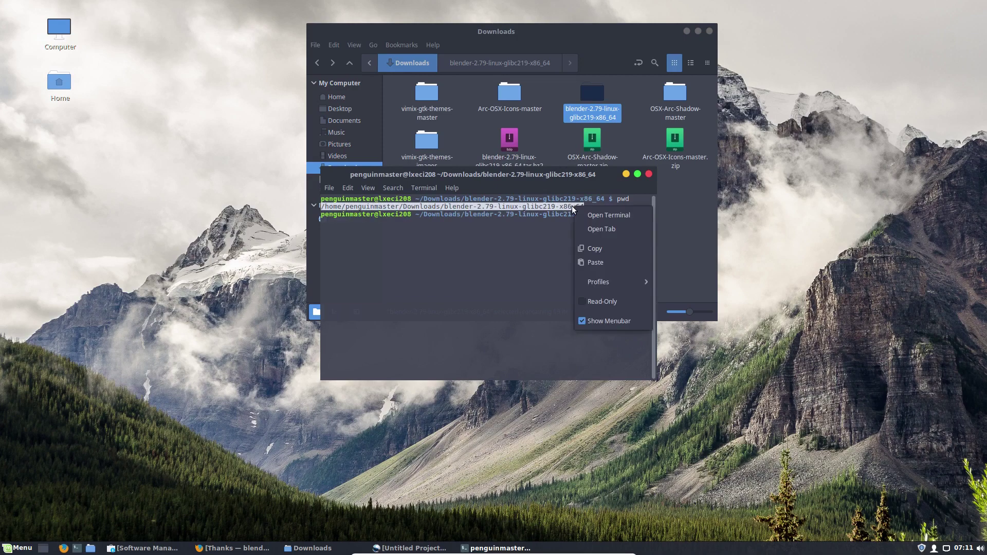
{"action": "left_click", "coordinate": [600, 249]}
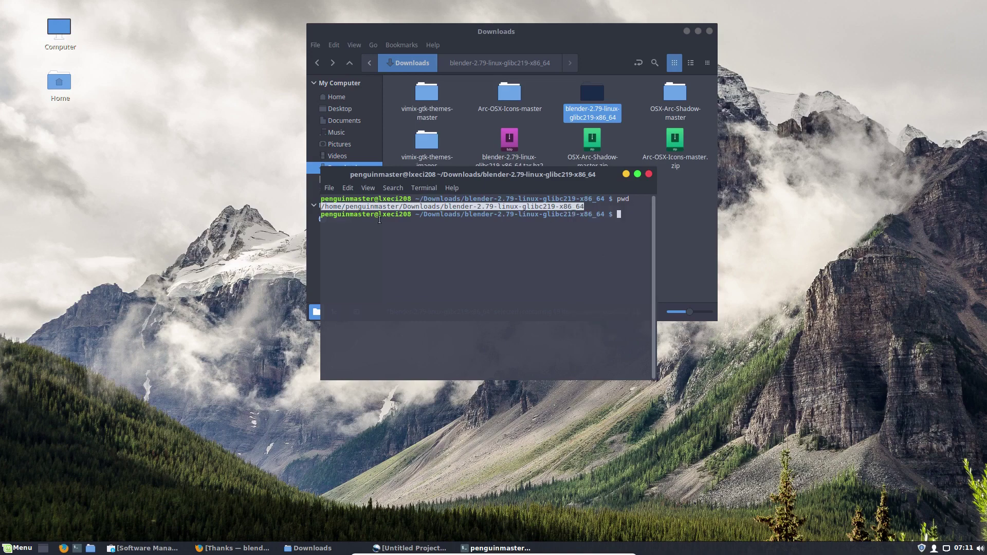
Step: Bring the OpenShot project window back to the front from the taskbar
{"action": "right_click", "coordinate": [427, 549]}
{"action": "left_click", "coordinate": [487, 425]}
{"action": "left_click", "coordinate": [403, 548]}
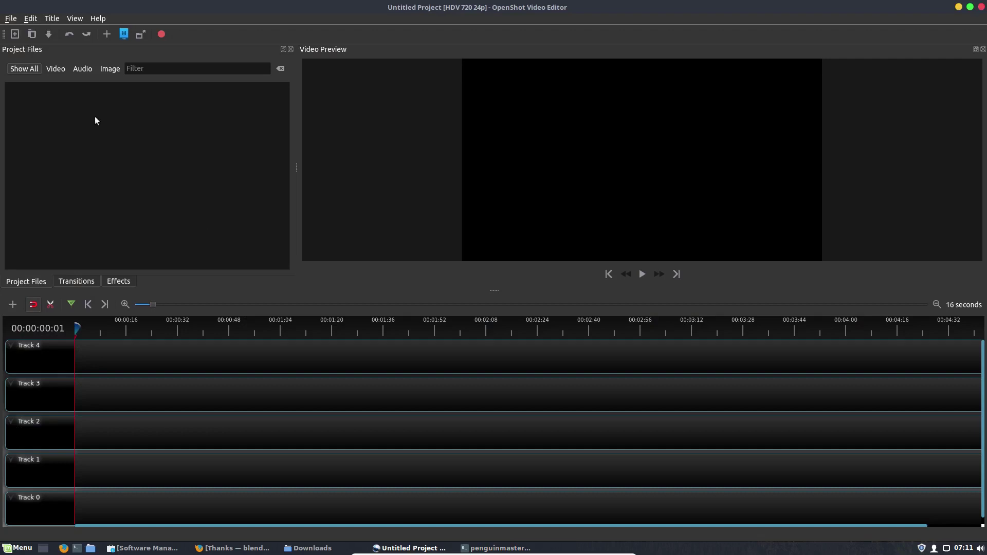
Step: In Preferences, set Blender Command to the pasted blender-2.79-linux-glibc219-x86_64 folder path plus /blender
{"action": "left_click", "coordinate": [31, 18]}
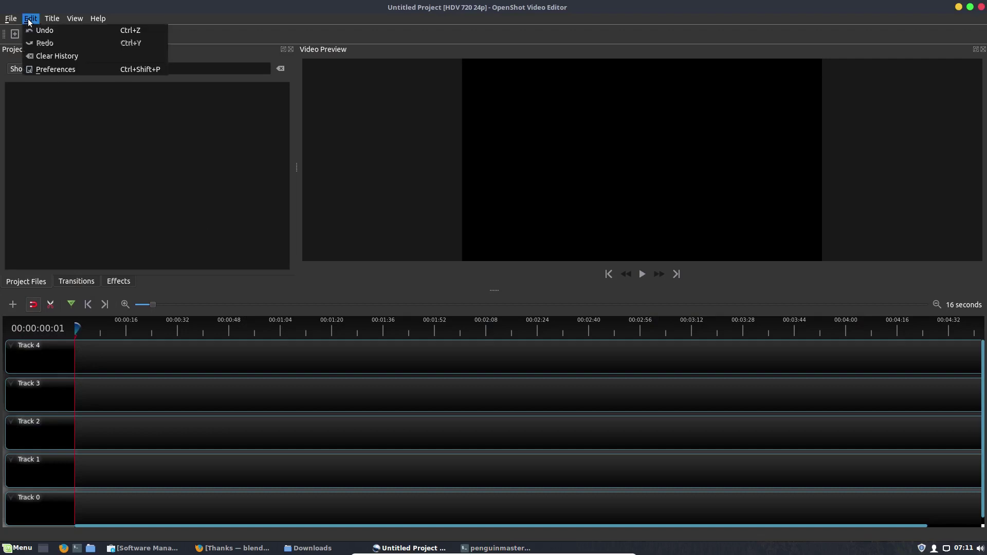
{"action": "left_click", "coordinate": [63, 67]}
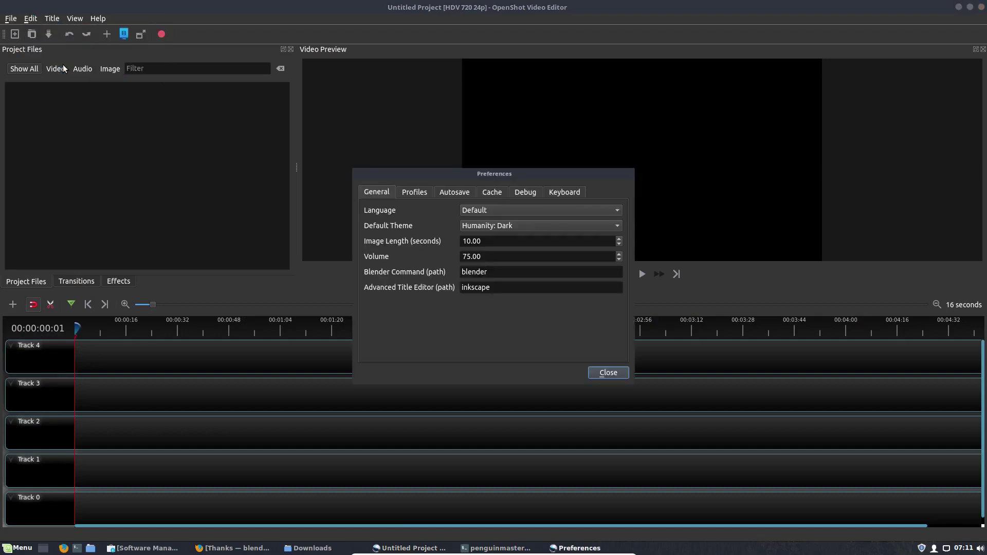
{"action": "left_click", "coordinate": [463, 272]}
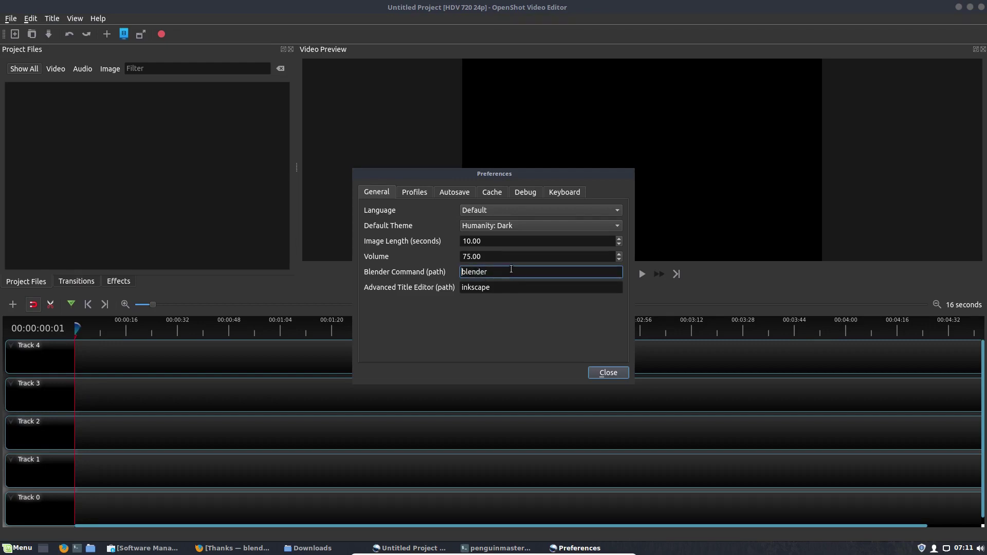
{"action": "key", "text": "ctrl+v"}
{"action": "type", "text": "ble"}
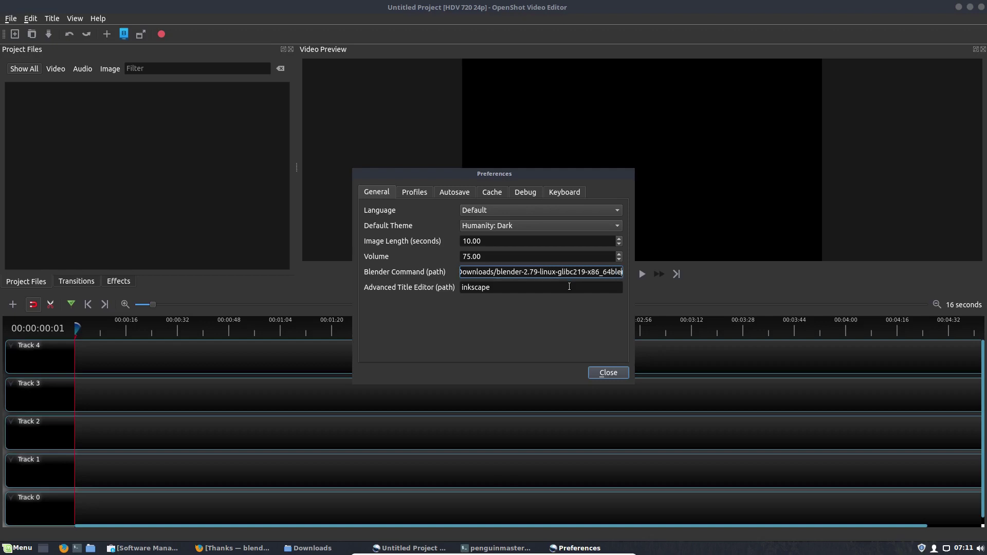
{"action": "type", "text": "nder"}
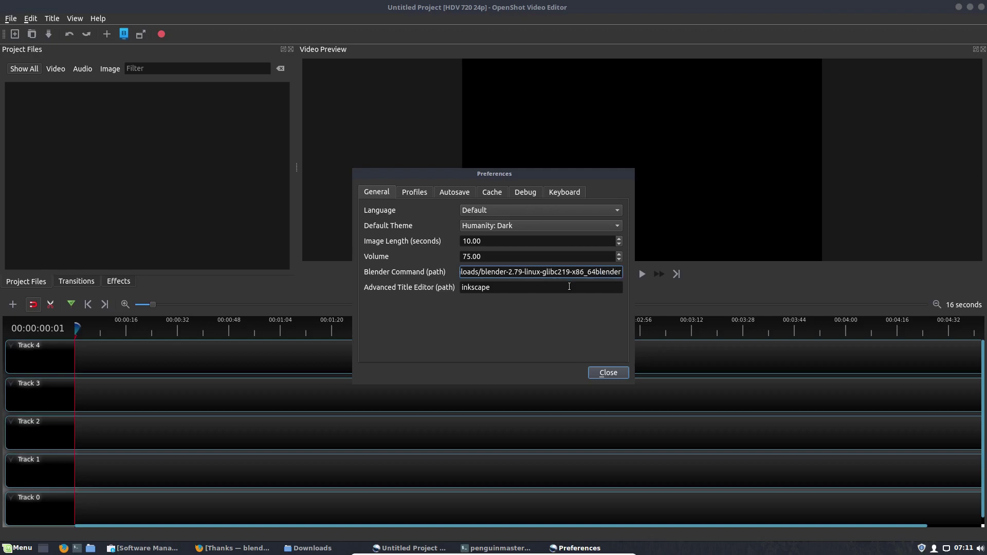
{"action": "key", "text": "Left"}
{"action": "key", "text": "Left"}
{"action": "key", "text": "Left"}
{"action": "key", "text": "Left"}
{"action": "key", "text": "Left"}
{"action": "key", "text": "Left"}
{"action": "key", "text": "Left"}
{"action": "type", "text": "/"}
{"action": "left_click", "coordinate": [623, 374]}
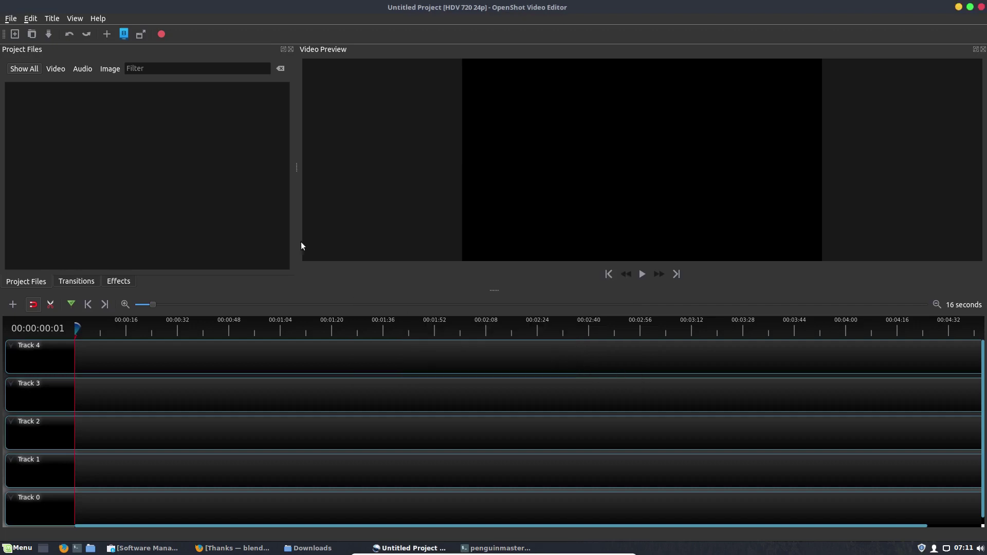
Step: Pick the Color Tiles animated title template and render its 300-frame preview
{"action": "left_click", "coordinate": [52, 19]}
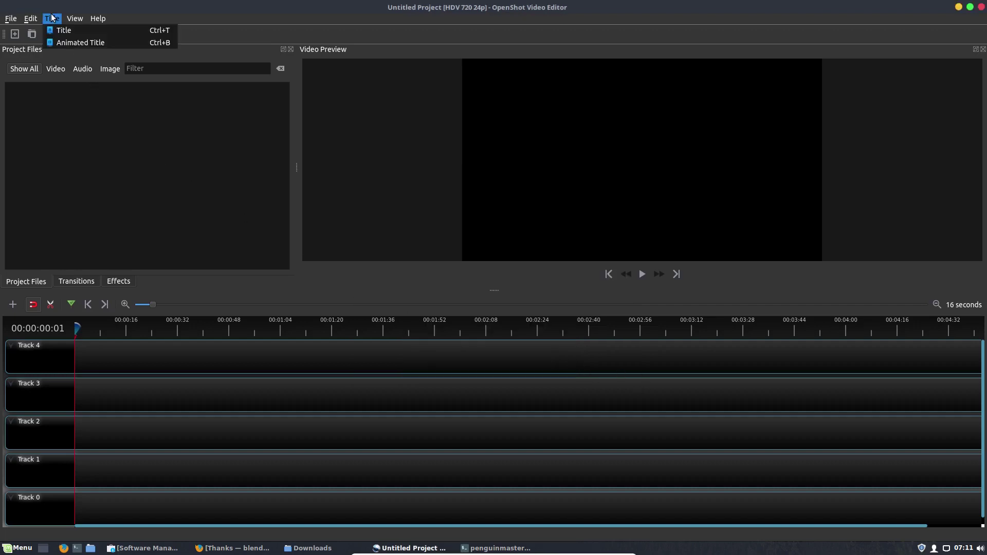
{"action": "left_click", "coordinate": [64, 43]}
{"action": "scroll", "coordinate": [459, 331], "scroll_direction": "down", "scroll_amount": 5}
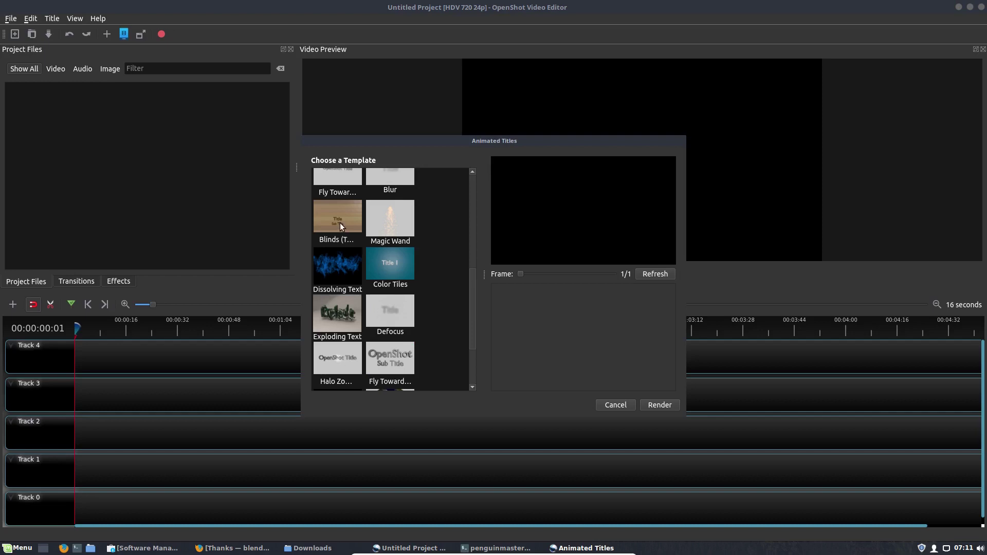
{"action": "left_click", "coordinate": [386, 263]}
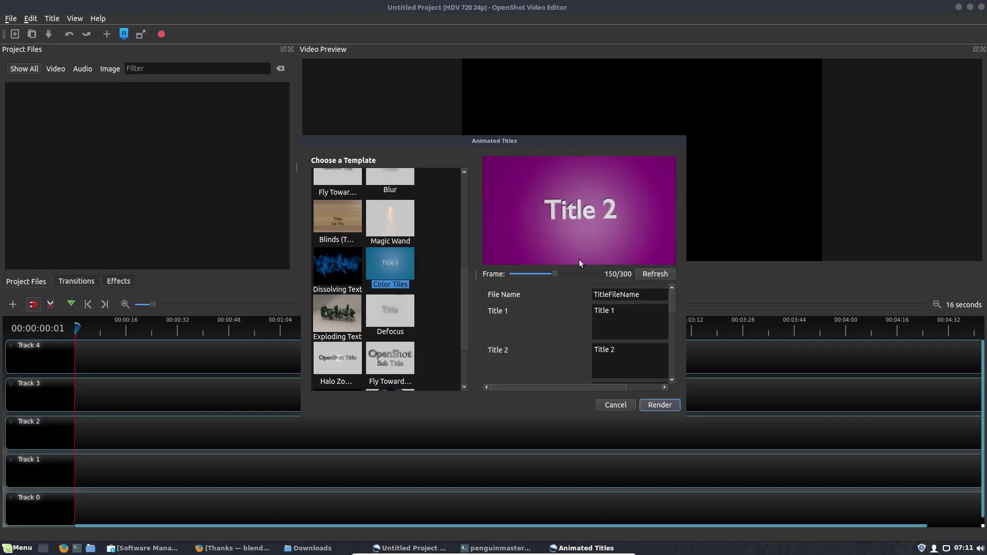
{"action": "left_click", "coordinate": [657, 406]}
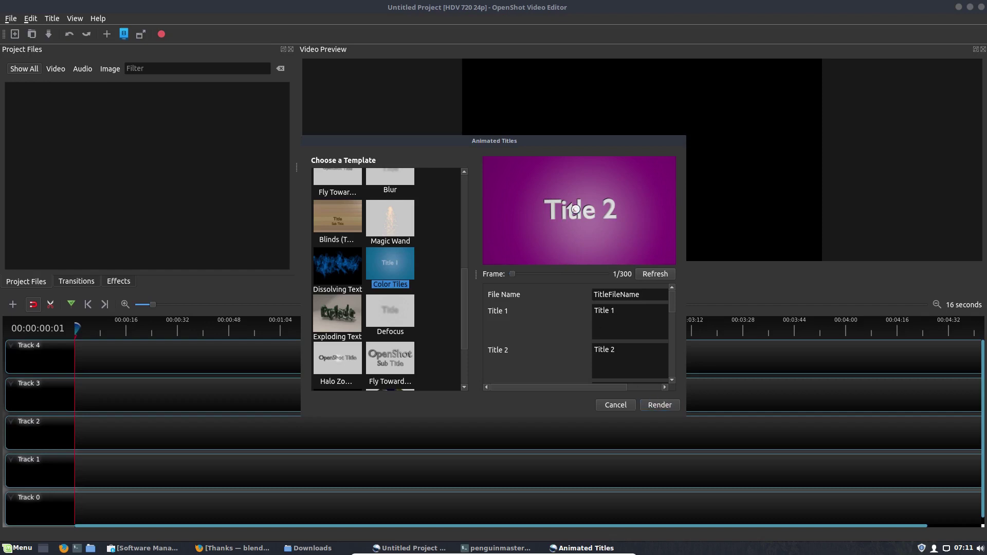